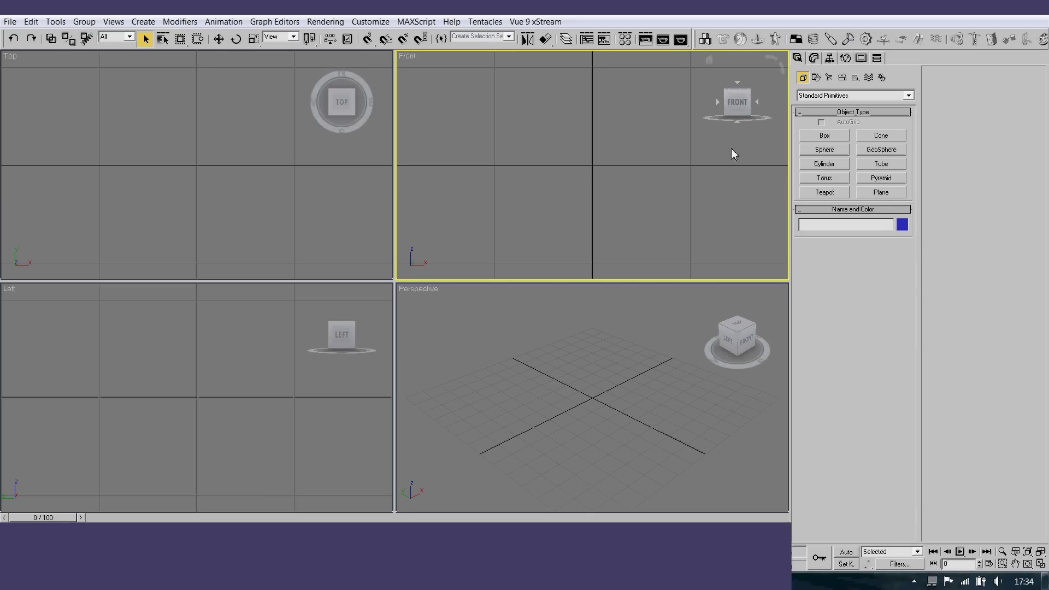
Step: Assign mental ray Renderer as the production renderer in Render Setup
{"action": "left_click", "coordinate": [645, 44]}
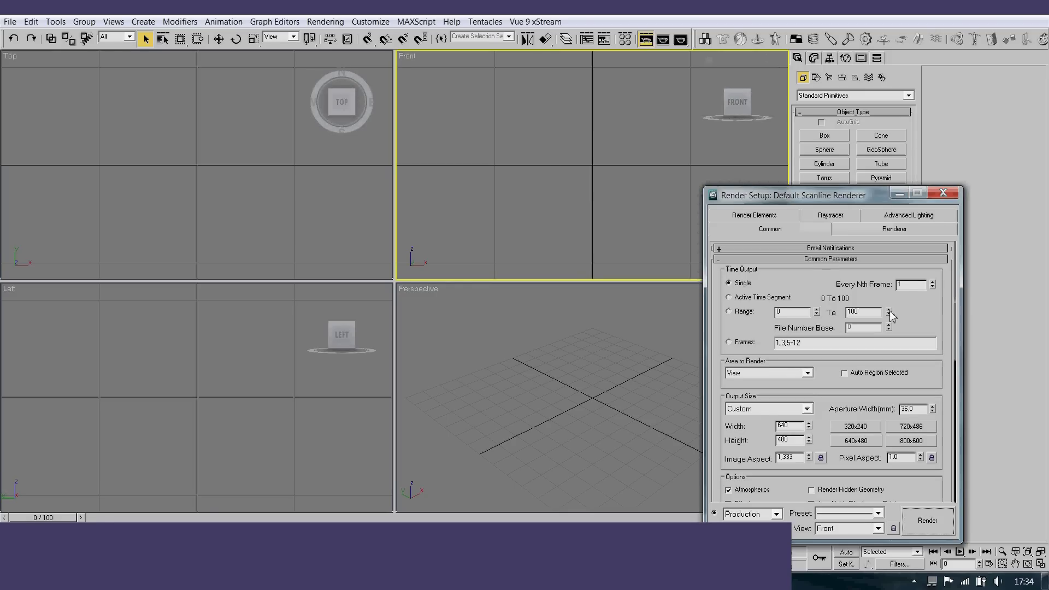
{"action": "scroll", "coordinate": [890, 311], "scroll_direction": "down", "scroll_amount": 5}
{"action": "scroll", "coordinate": [889, 311], "scroll_direction": "down", "scroll_amount": 5}
{"action": "scroll", "coordinate": [889, 311], "scroll_direction": "down", "scroll_amount": 5}
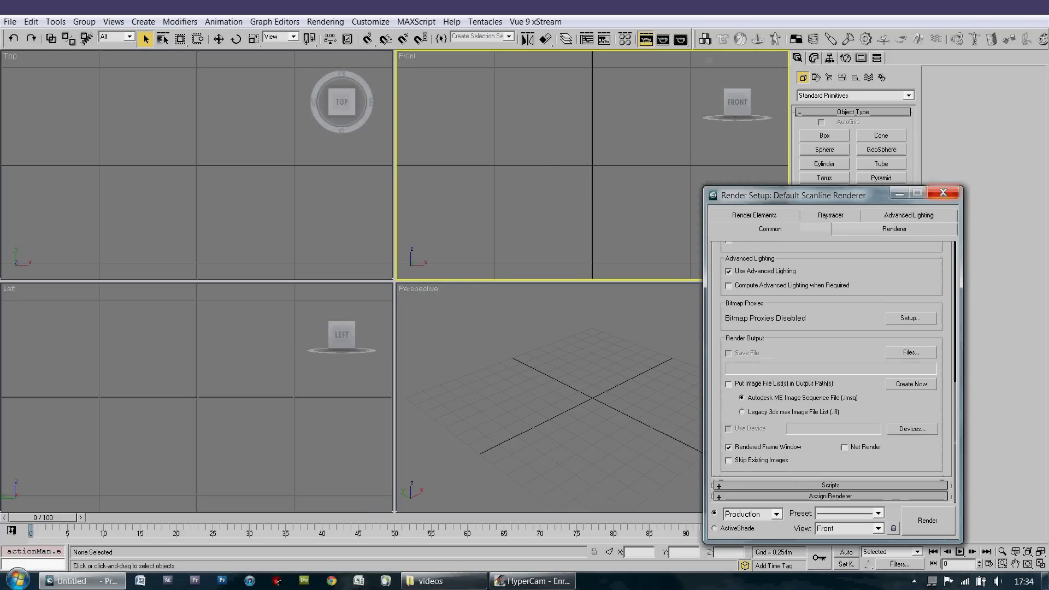
{"action": "left_click", "coordinate": [840, 496]}
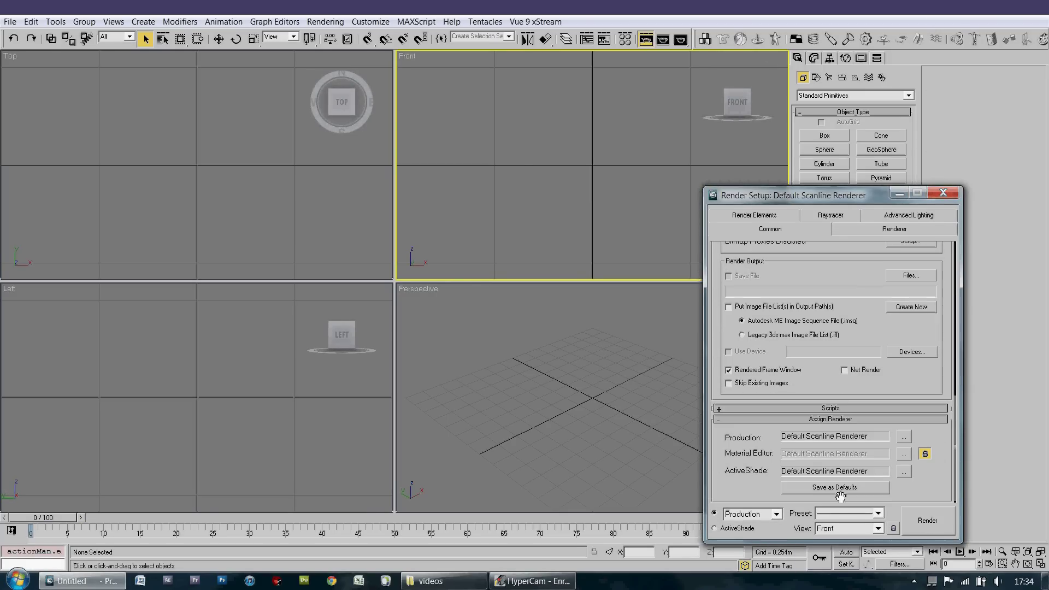
{"action": "left_click", "coordinate": [902, 442]}
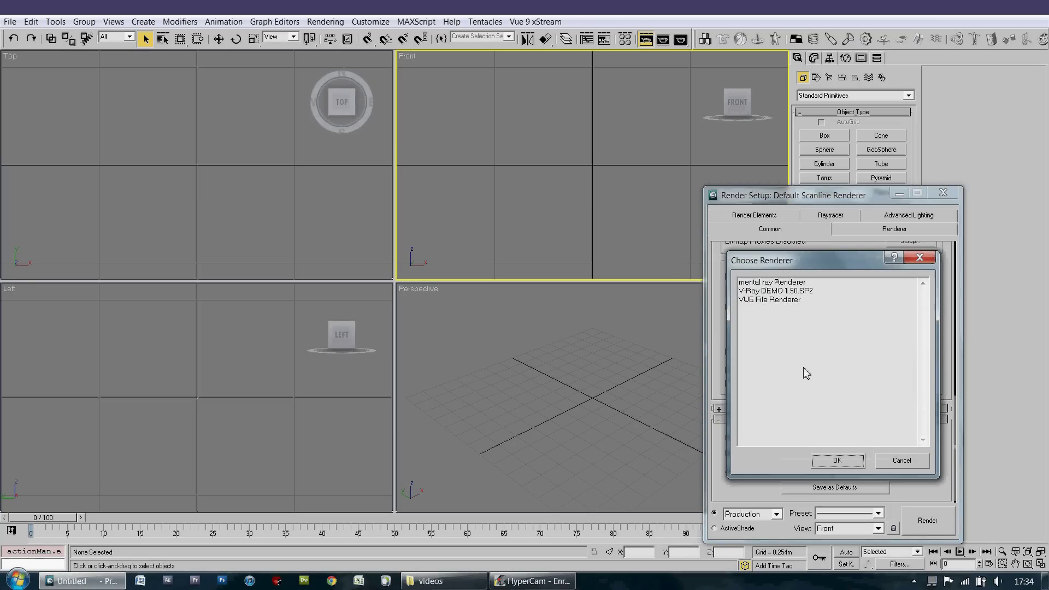
{"action": "left_click", "coordinate": [789, 284]}
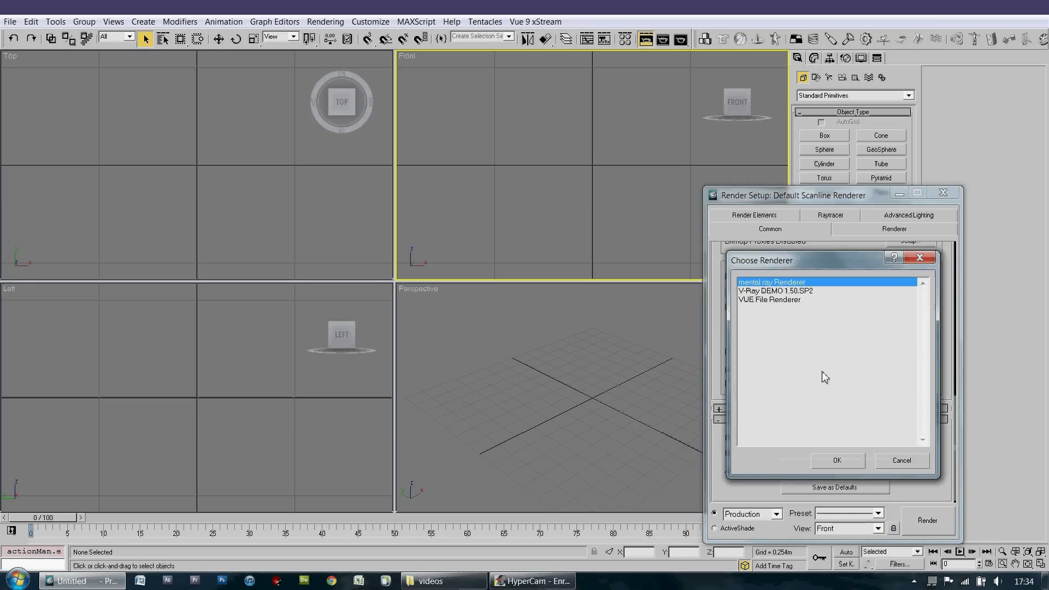
{"action": "left_click", "coordinate": [839, 458]}
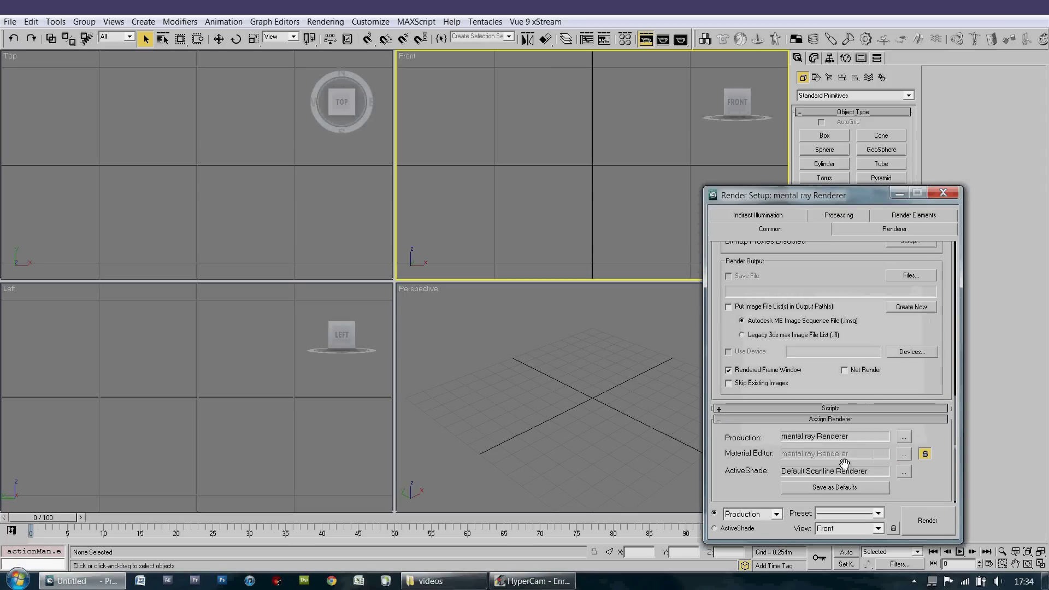
{"action": "left_click", "coordinate": [944, 193]}
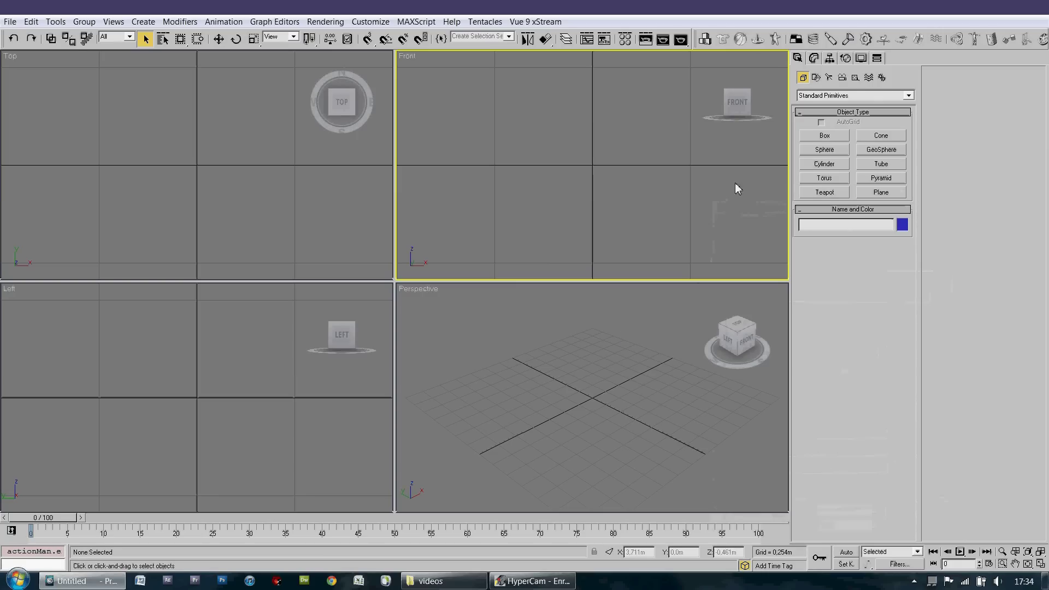
Step: Place a Daylight system at the scene origin, accepting mr Photographic exposure control at EV 15
{"action": "mouse_move", "coordinate": [736, 102]}
{"action": "left_click", "coordinate": [882, 78]}
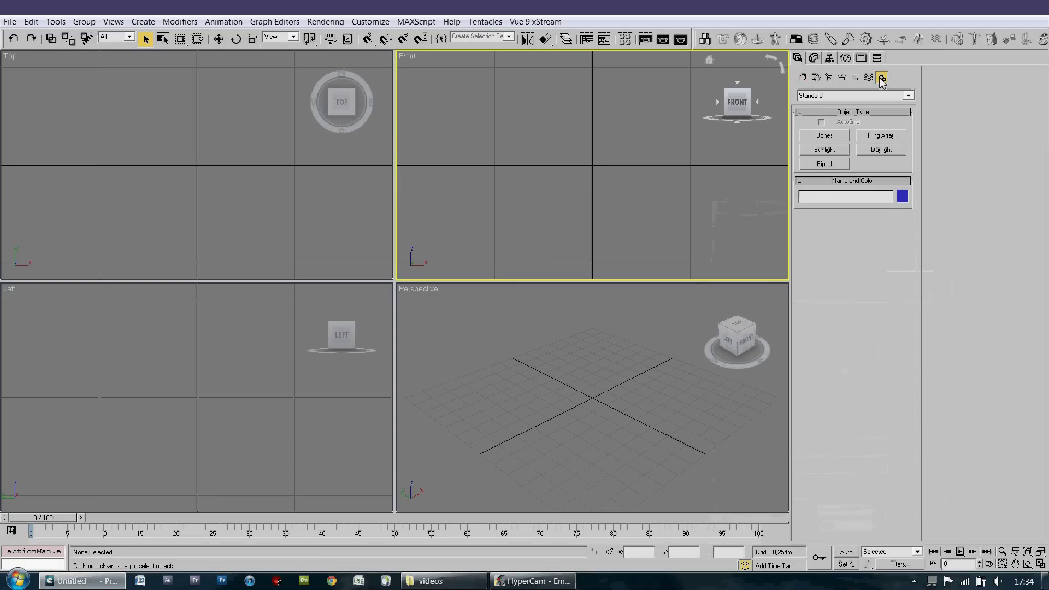
{"action": "left_click", "coordinate": [882, 152]}
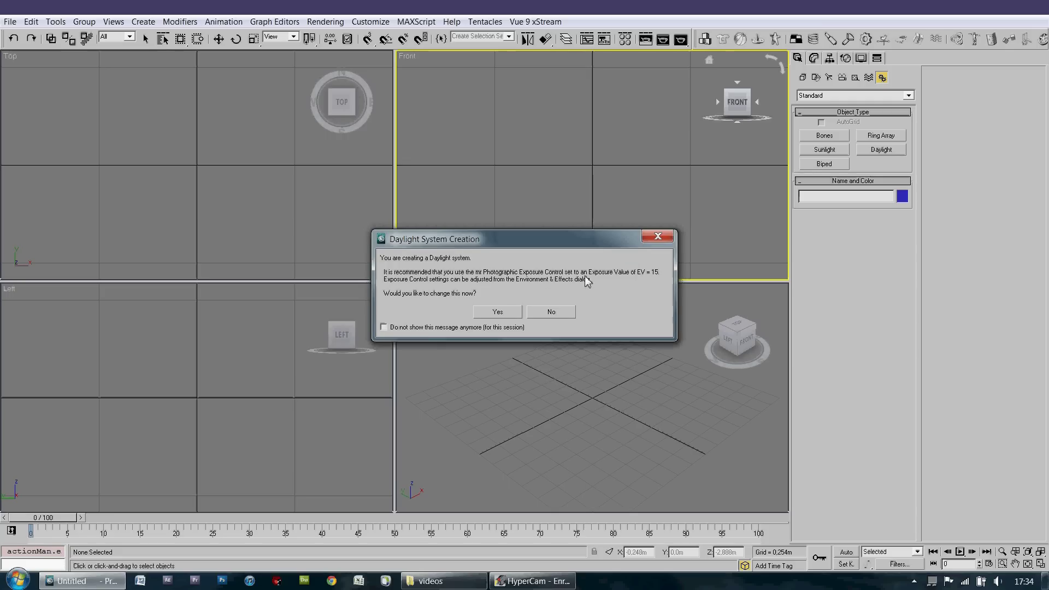
{"action": "left_click", "coordinate": [497, 312]}
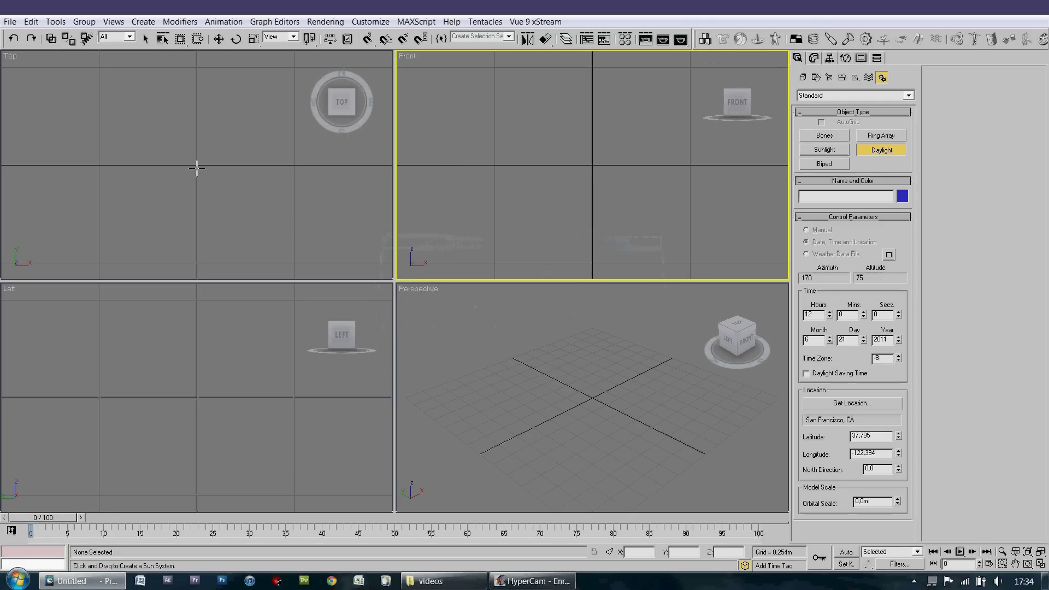
{"action": "left_click_drag", "start_coordinate": [197, 167], "coordinate": [236, 198]}
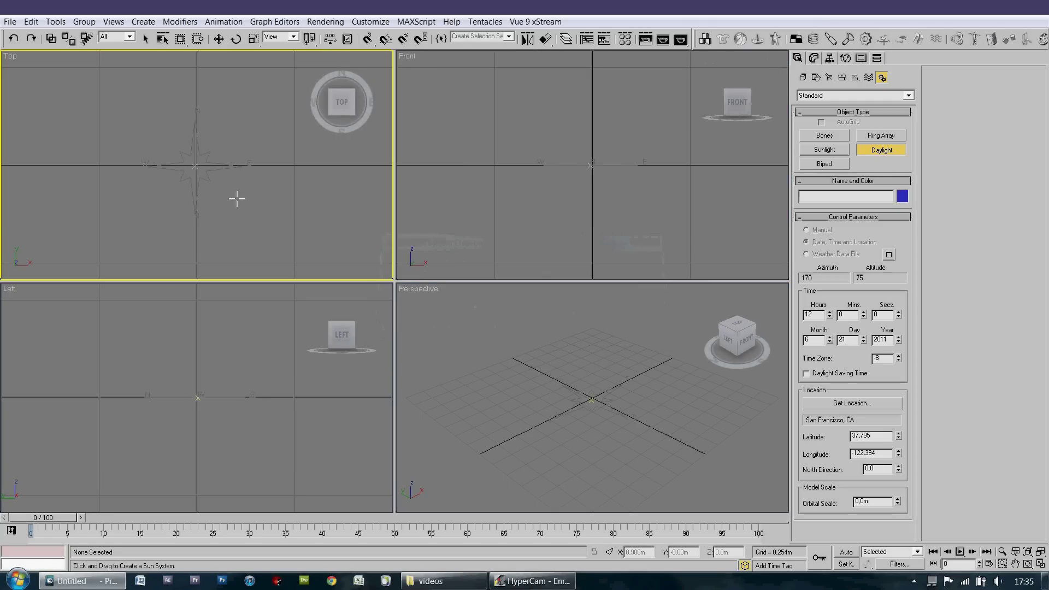
Step: Give Daylight01 Manual position, mr Sun and mr Sky, accepting the mr Physical Sky map
{"action": "left_click", "coordinate": [280, 98]}
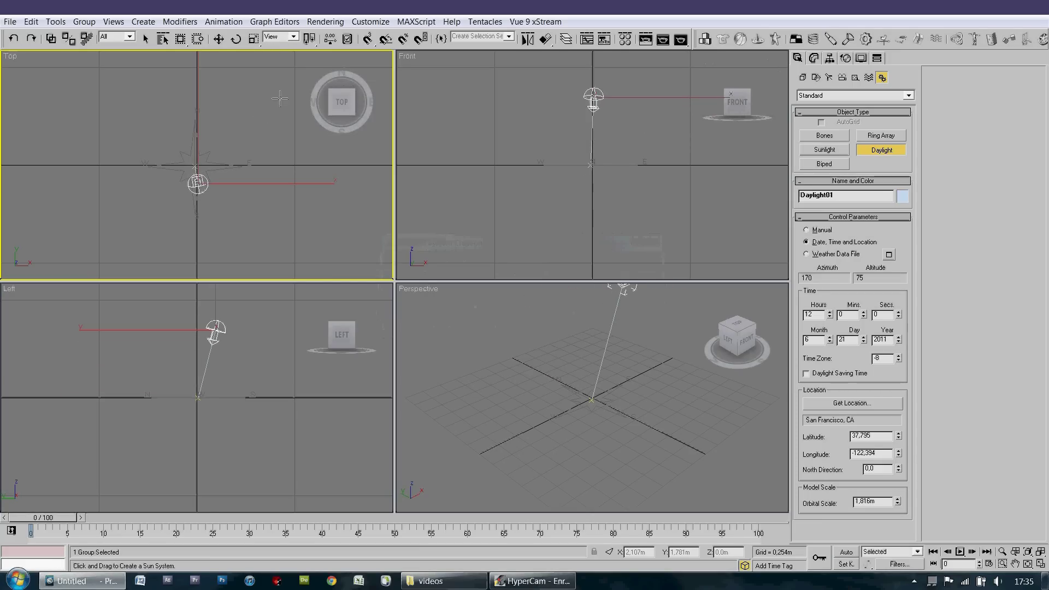
{"action": "left_click", "coordinate": [813, 58]}
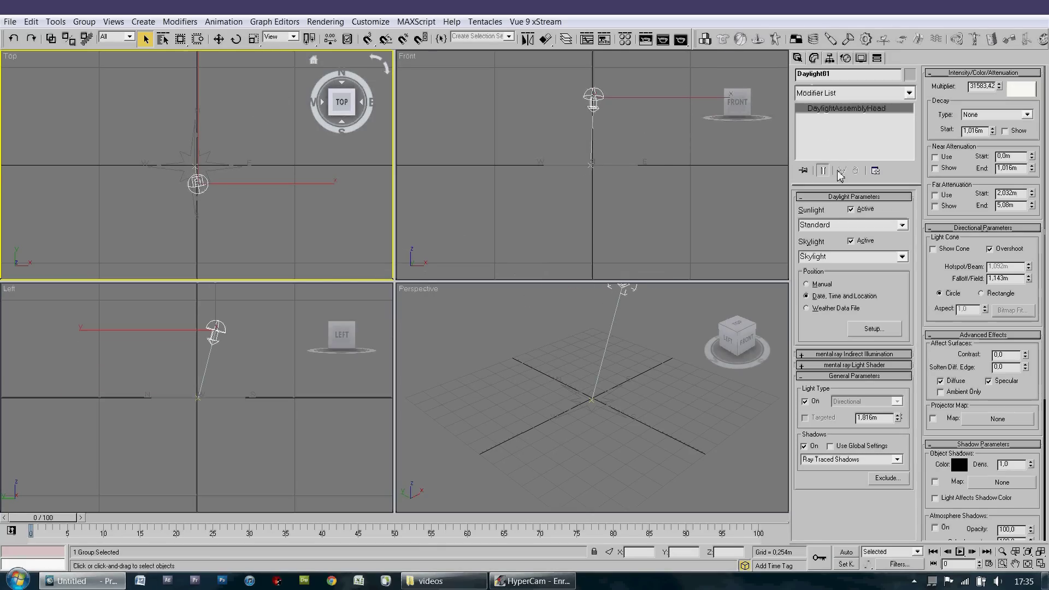
{"action": "left_click", "coordinate": [821, 284]}
{"action": "left_click", "coordinate": [901, 226]}
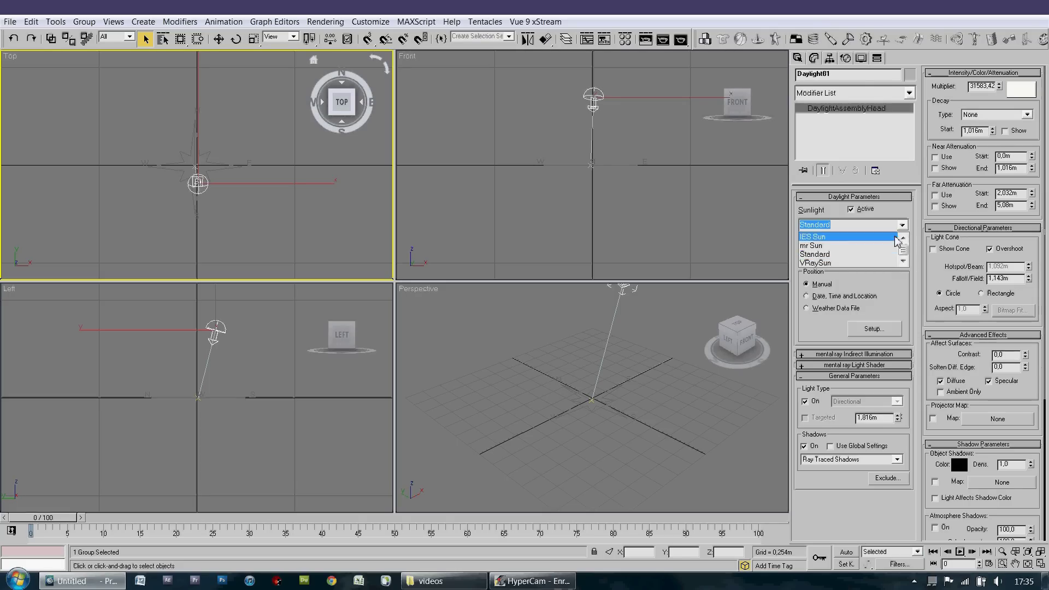
{"action": "left_click", "coordinate": [890, 245]}
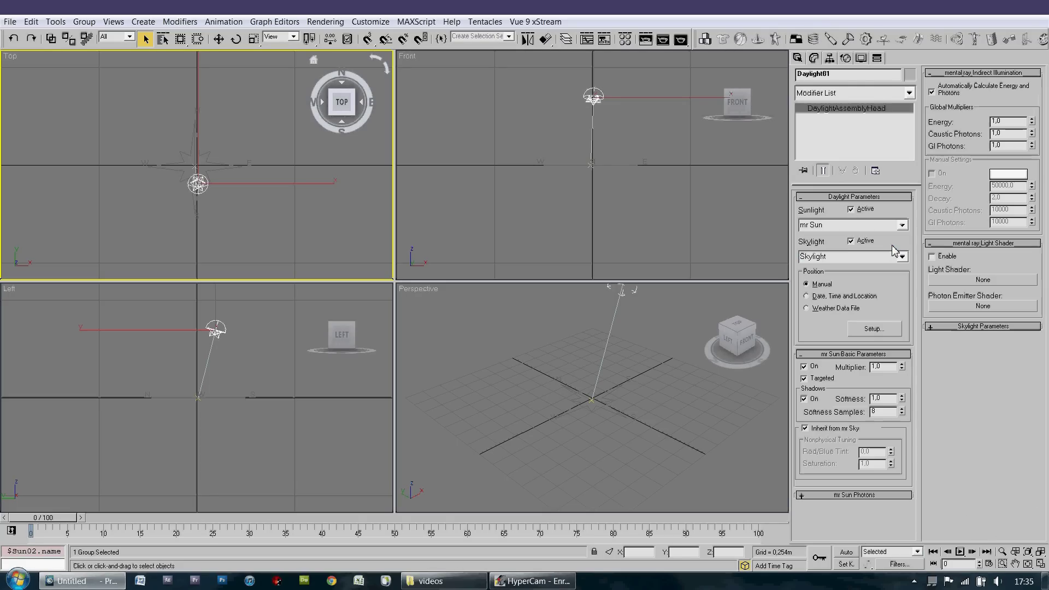
{"action": "left_click", "coordinate": [904, 260]}
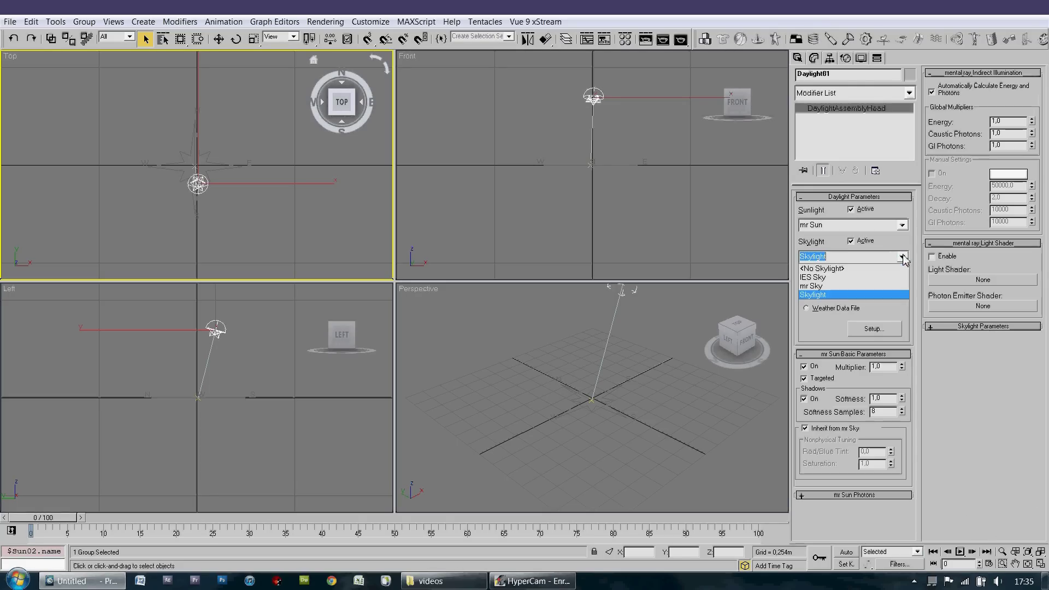
{"action": "left_click", "coordinate": [898, 290]}
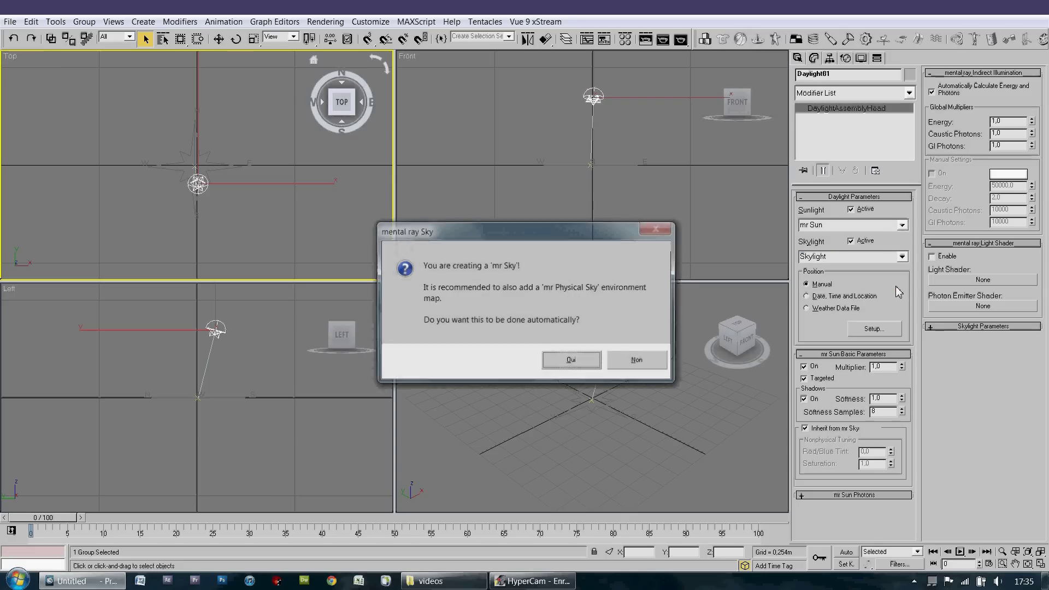
{"action": "left_click", "coordinate": [570, 362]}
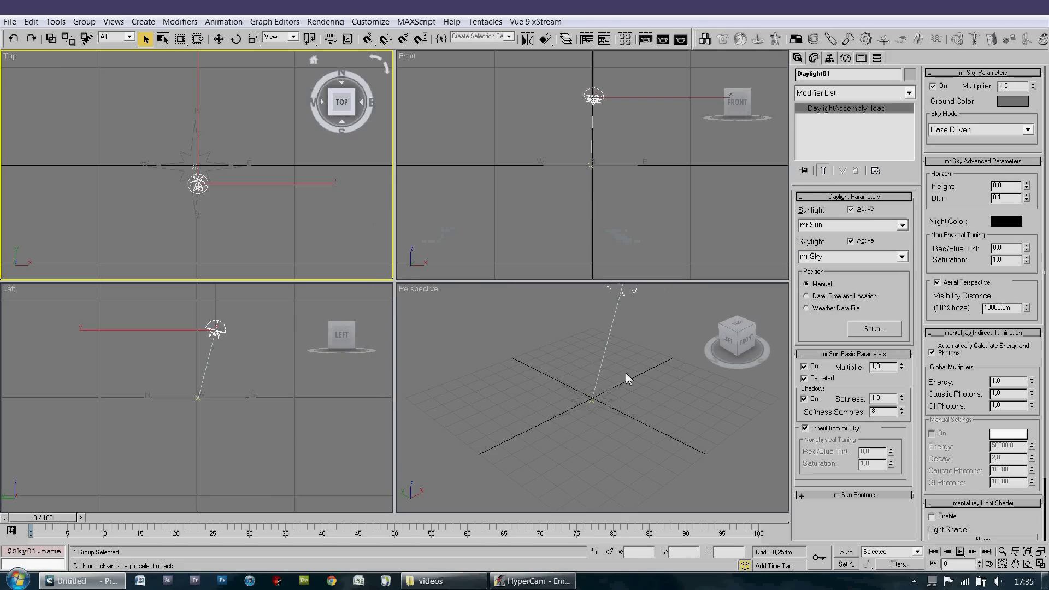
{"action": "left_click", "coordinate": [657, 372]}
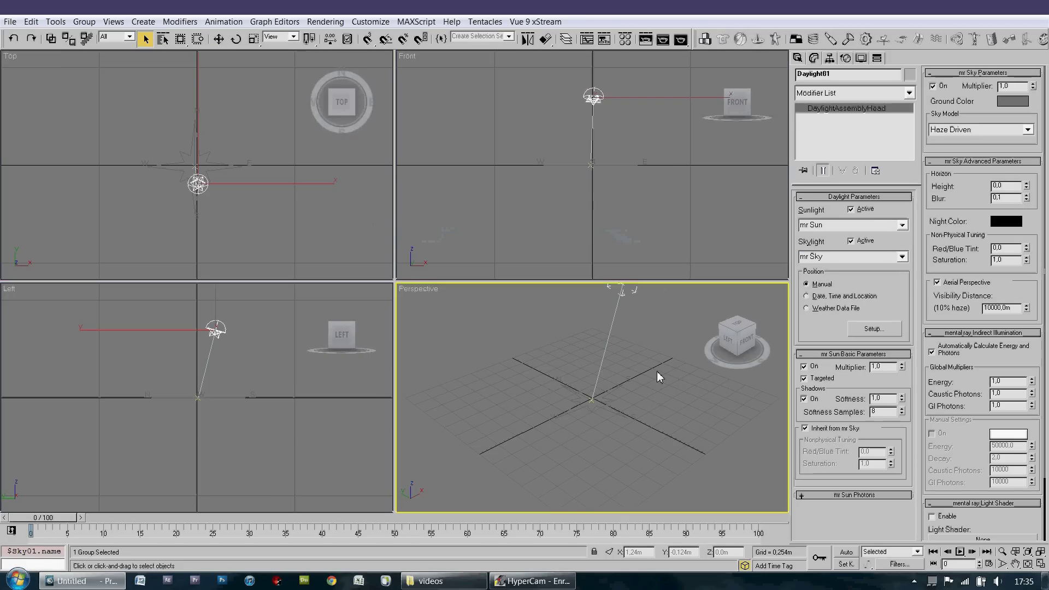
Step: Zoom out and orbit the Perspective view to horizon level, then test-render the blue sky
{"action": "left_click", "coordinate": [1004, 565]}
{"action": "scroll", "coordinate": [632, 375], "scroll_direction": "down", "scroll_amount": 3}
{"action": "scroll", "coordinate": [639, 399], "scroll_direction": "down", "scroll_amount": 3}
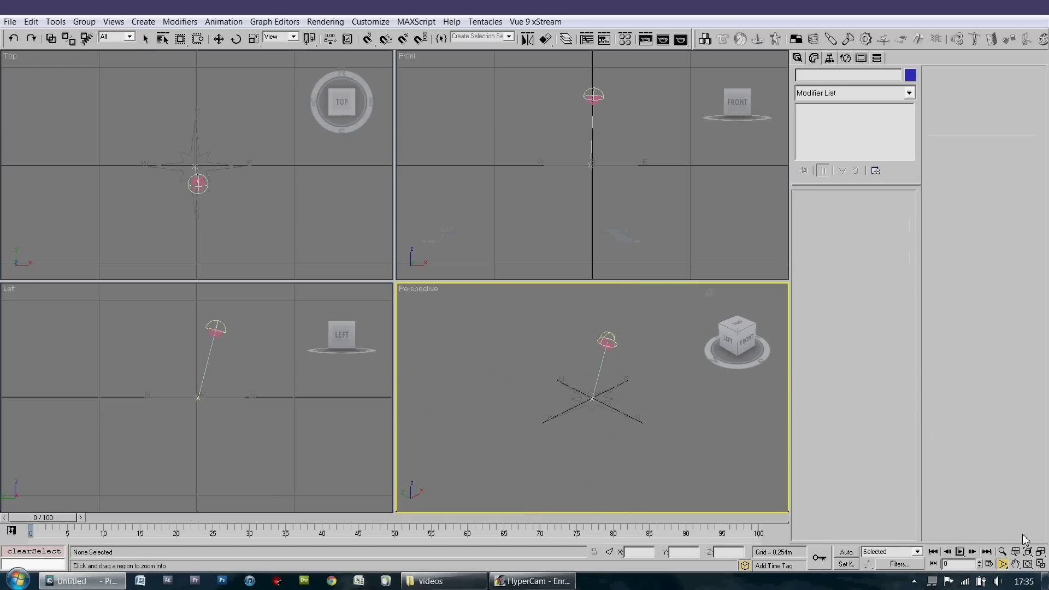
{"action": "left_click", "coordinate": [1027, 564]}
{"action": "left_click_drag", "start_coordinate": [605, 390], "coordinate": [620, 371]}
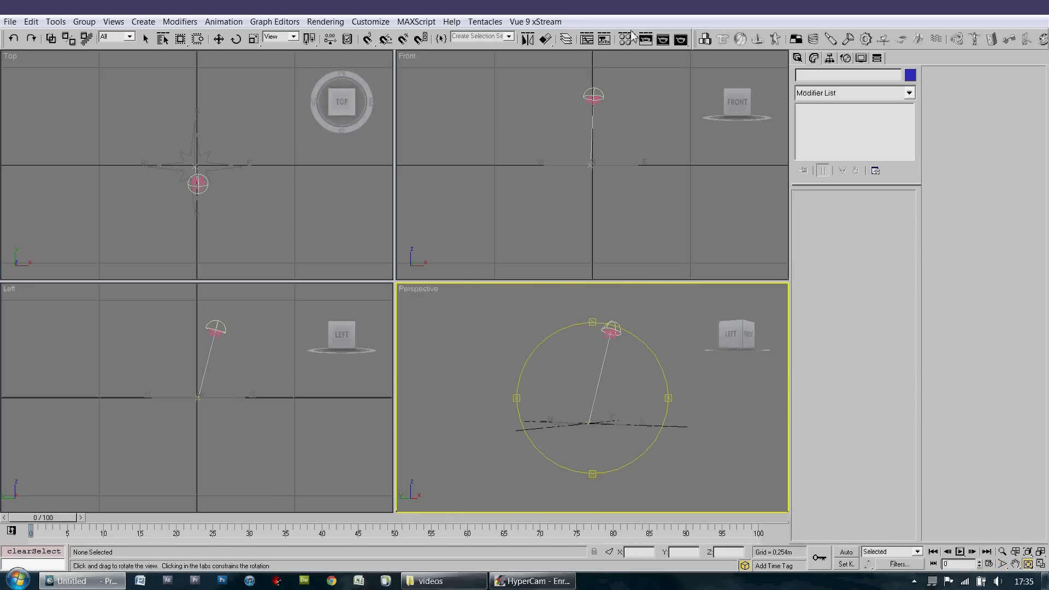
{"action": "left_click", "coordinate": [680, 40]}
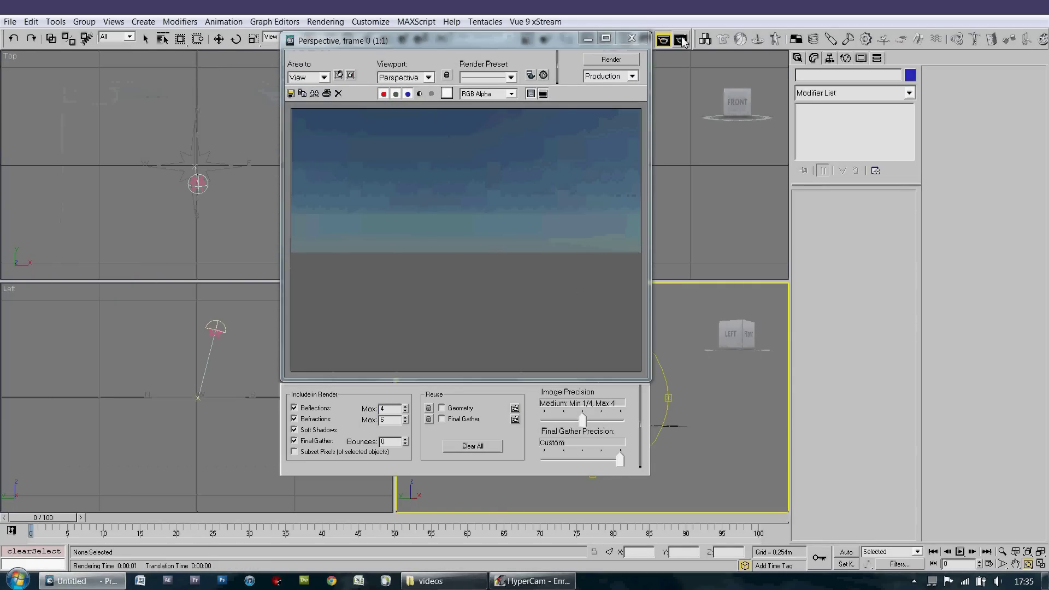
{"action": "left_click", "coordinate": [632, 39]}
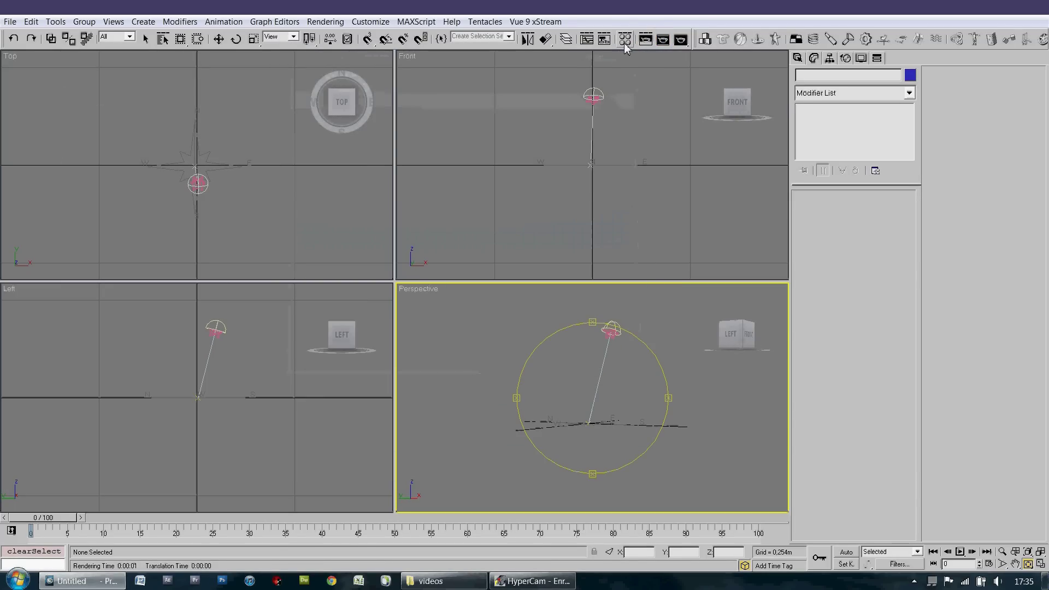
Step: Arrange the Material Editor and Environment and Effects windows side by side
{"action": "left_click", "coordinate": [623, 43]}
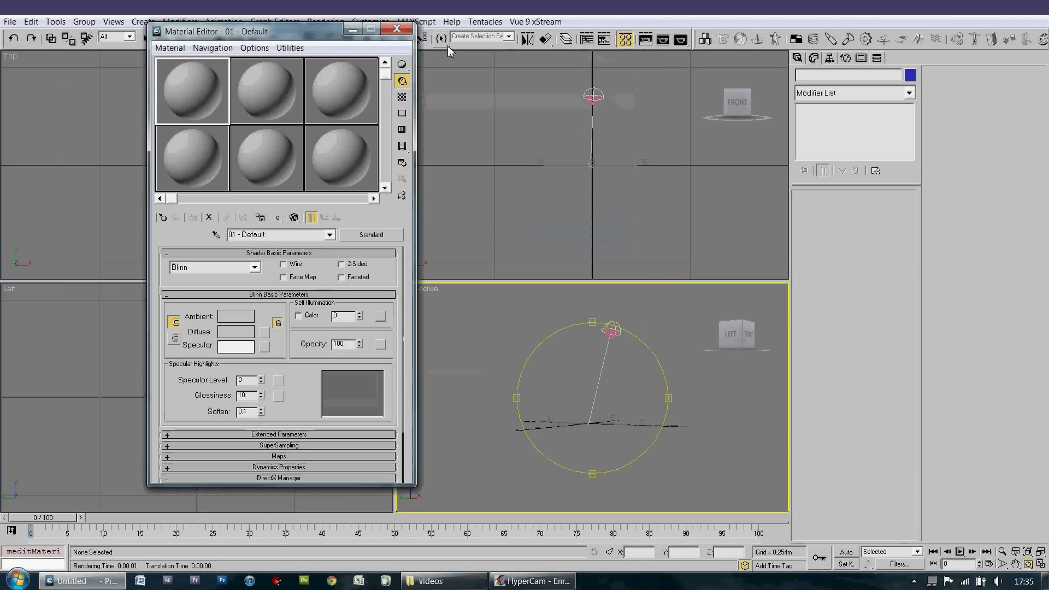
{"action": "left_click_drag", "start_coordinate": [307, 34], "coordinate": [647, 72]}
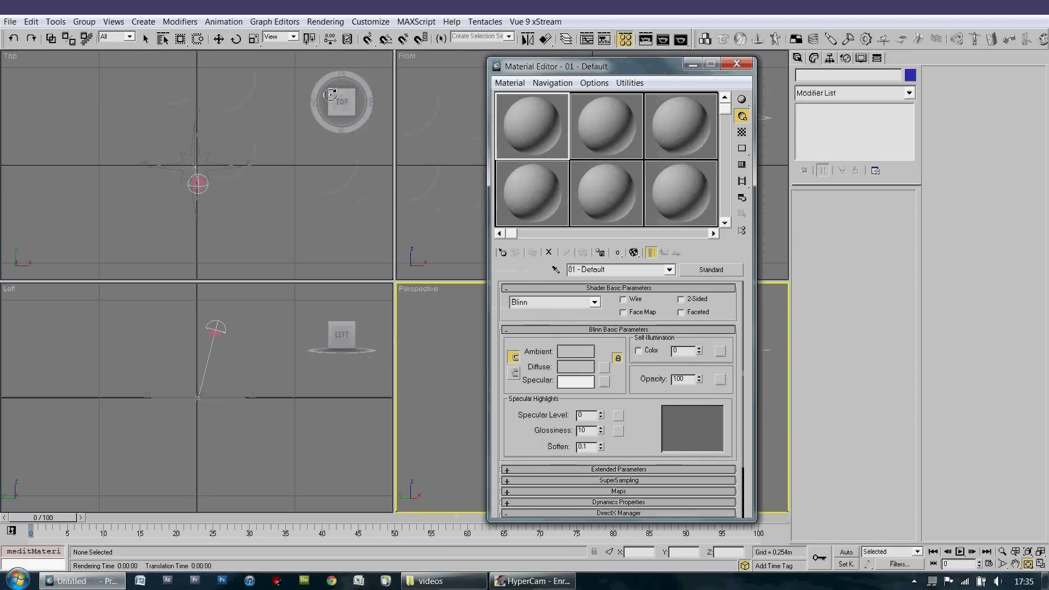
{"action": "key", "text": "8"}
{"action": "left_click_drag", "start_coordinate": [804, 93], "coordinate": [264, 70]}
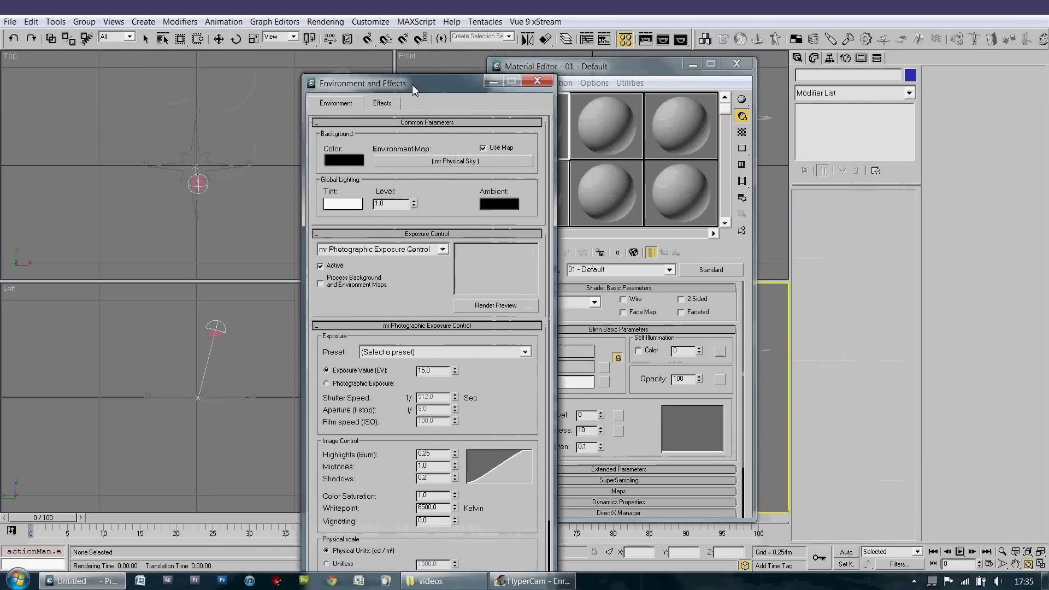
Step: Instance the mr Physical Sky map into slot 1 and turn off Inherit from mr Sky
{"action": "left_click_drag", "start_coordinate": [304, 142], "coordinate": [516, 132]}
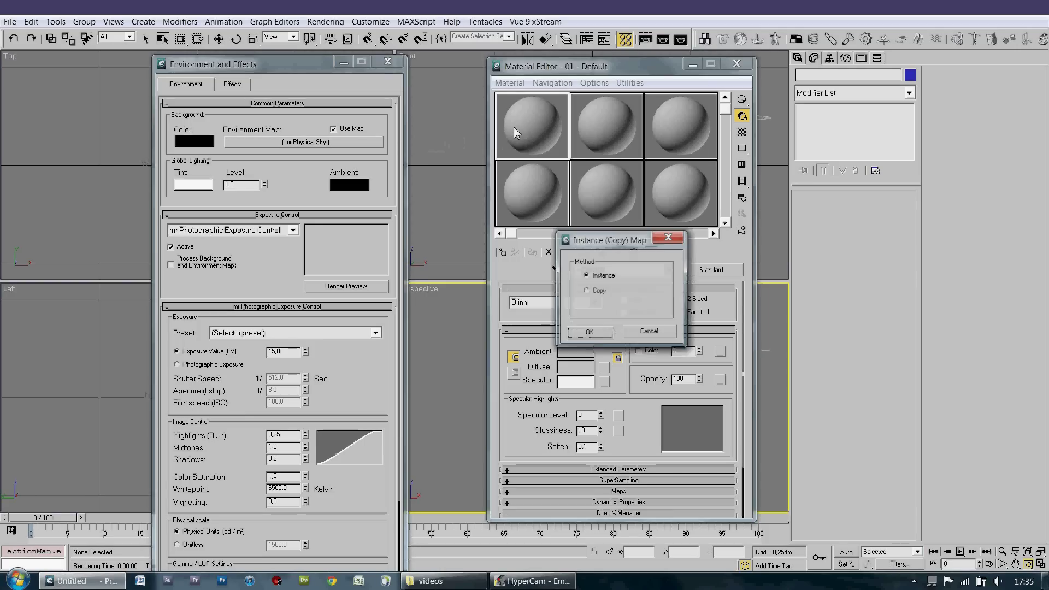
{"action": "left_click", "coordinate": [590, 332]}
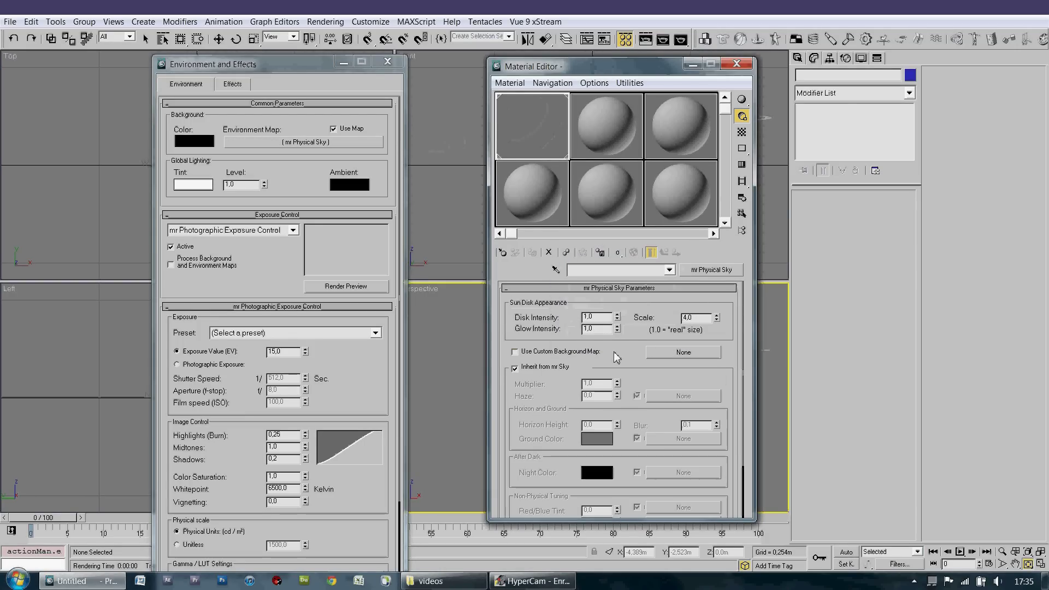
{"action": "mouse_move", "coordinate": [628, 343]}
{"action": "left_mouse_down"}
{"action": "mouse_move", "coordinate": [631, 288]}
{"action": "mouse_move", "coordinate": [627, 365]}
{"action": "left_mouse_up"}
{"action": "left_click", "coordinate": [549, 312]}
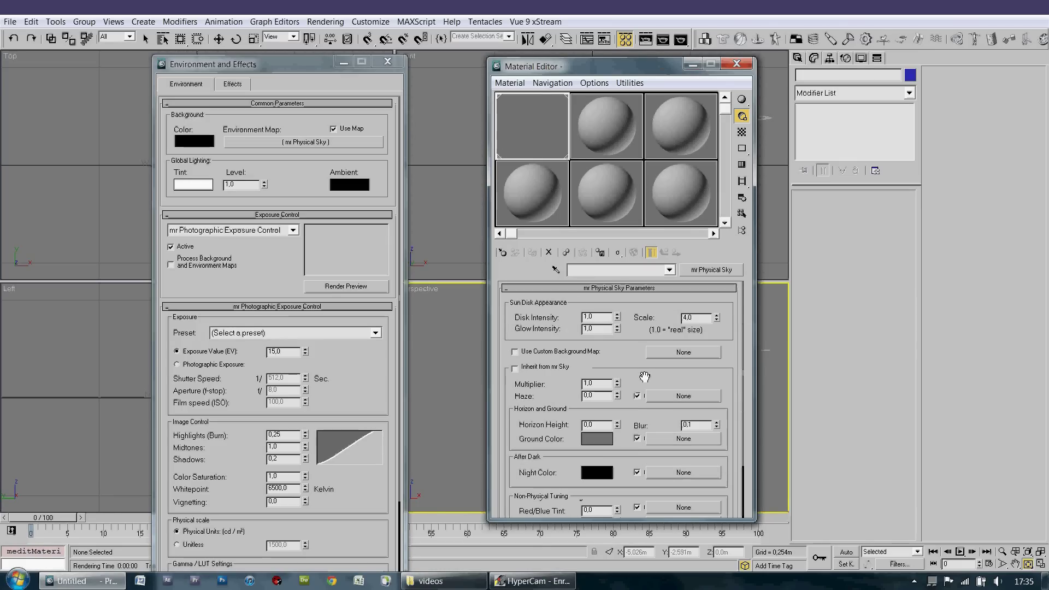
{"action": "left_click", "coordinate": [674, 394]}
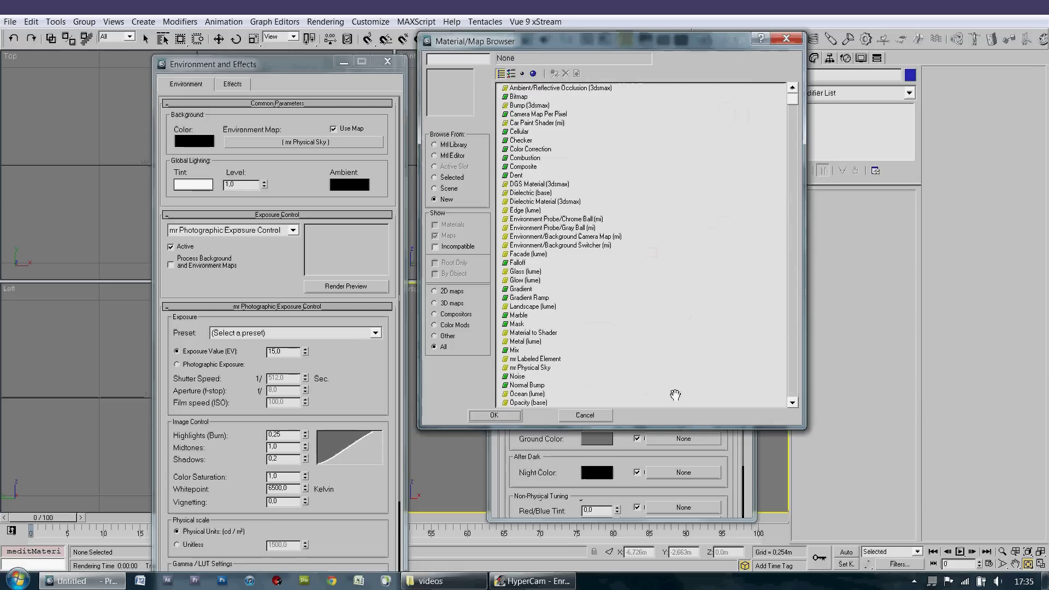
Step: Select sky map 1.bmp from the Maps folder and open it for full-size preview
{"action": "key", "text": "Escape"}
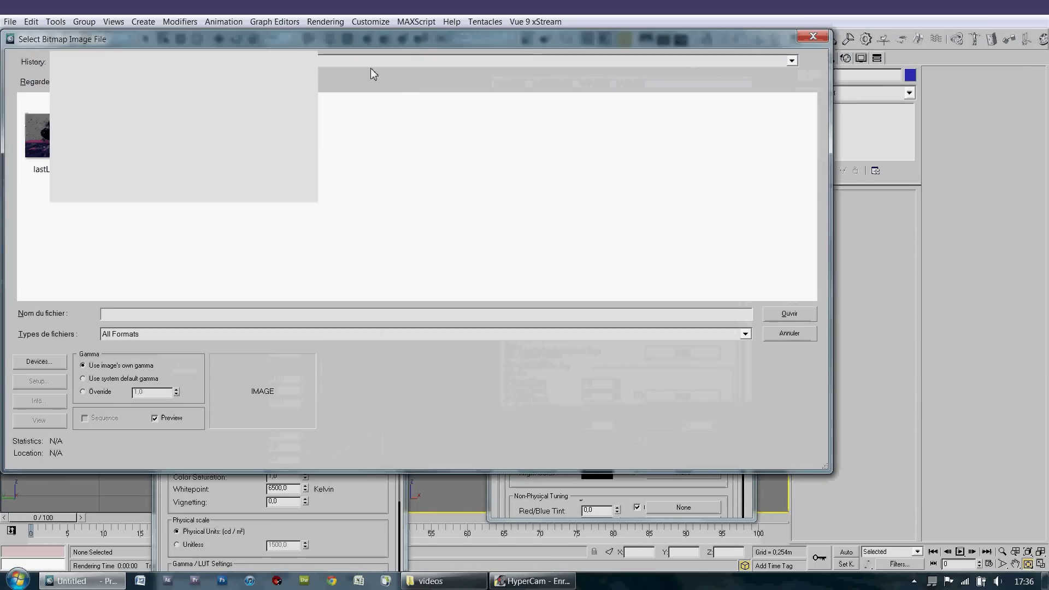
{"action": "left_click", "coordinate": [364, 60]}
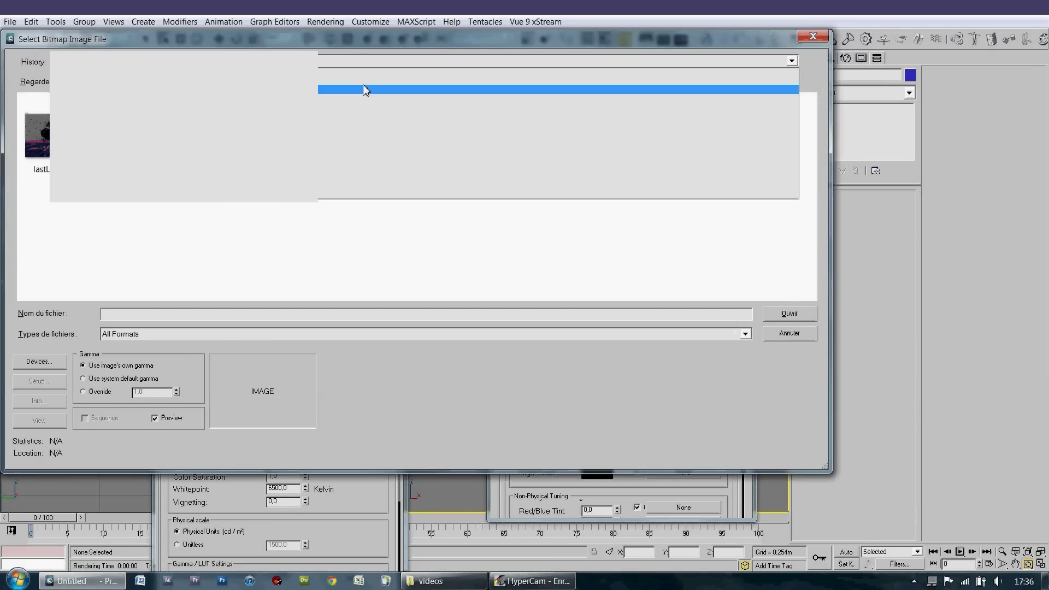
{"action": "left_click", "coordinate": [367, 121]}
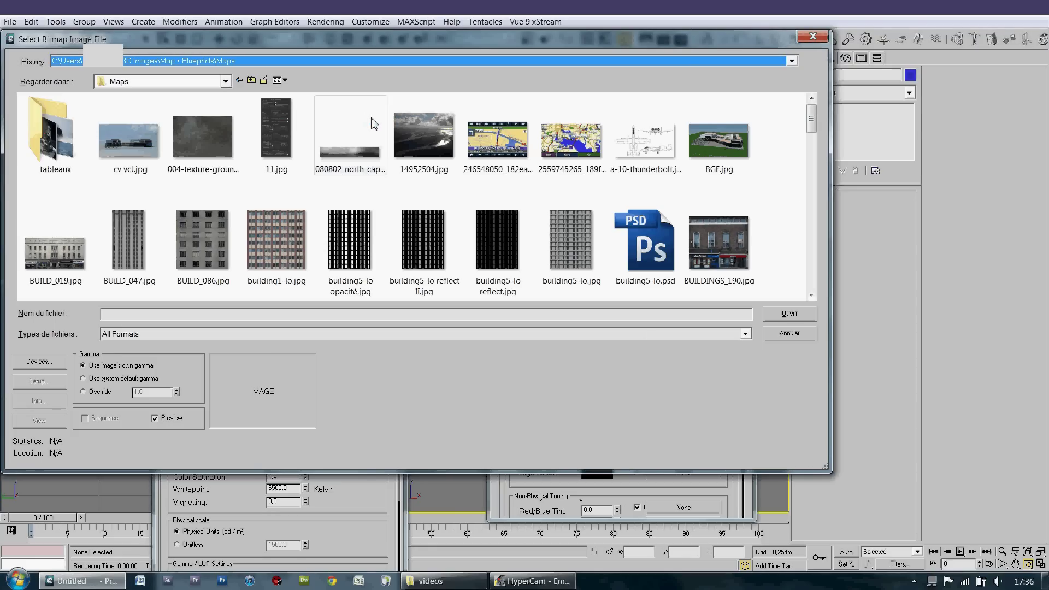
{"action": "left_click_drag", "start_coordinate": [811, 127], "coordinate": [812, 254]}
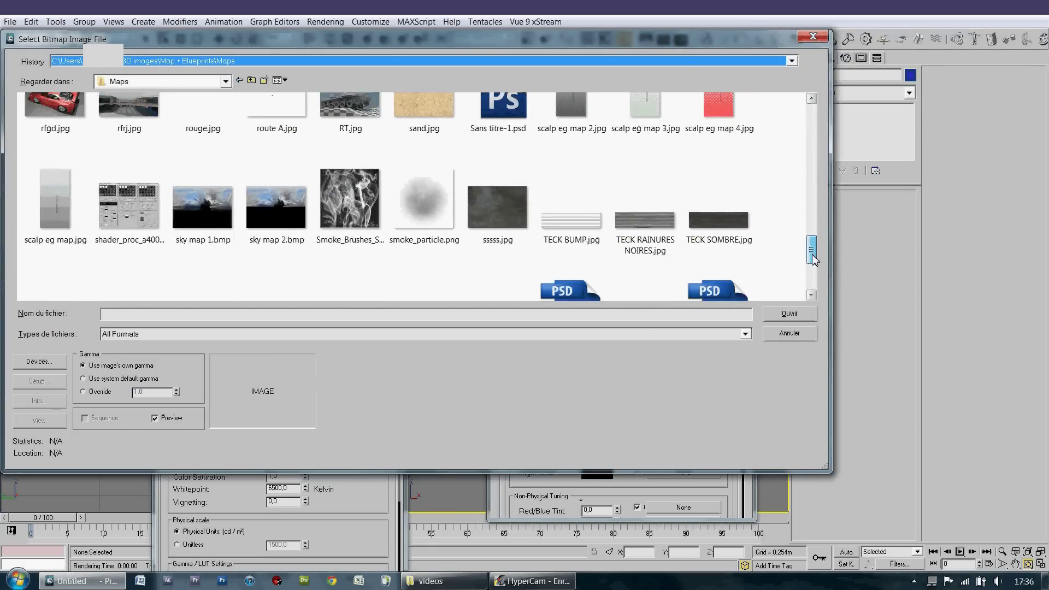
{"action": "left_click", "coordinate": [206, 194]}
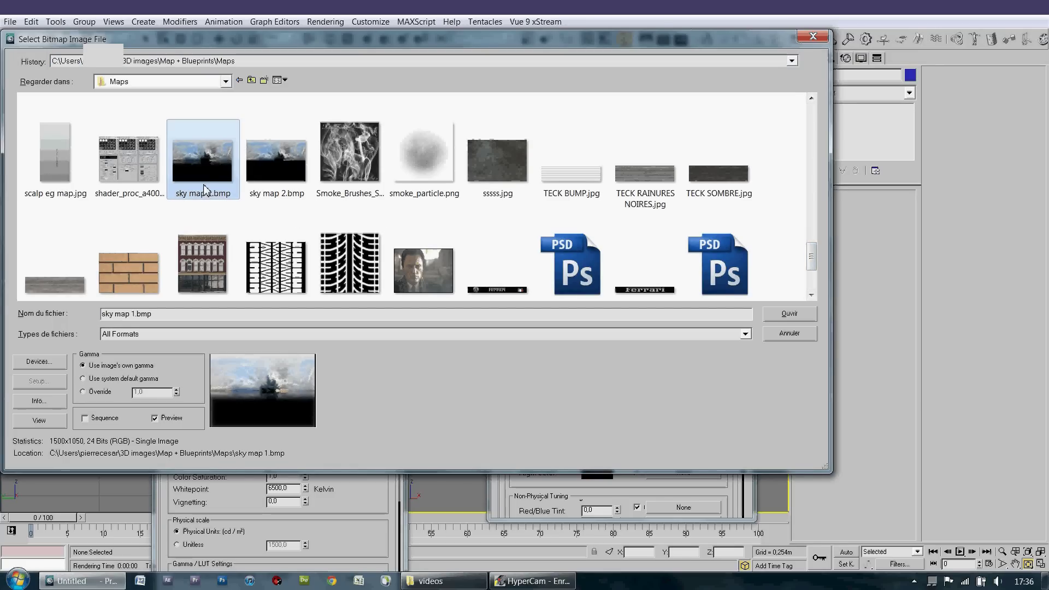
{"action": "double_click", "coordinate": [206, 180]}
{"action": "right_click", "coordinate": [207, 180]}
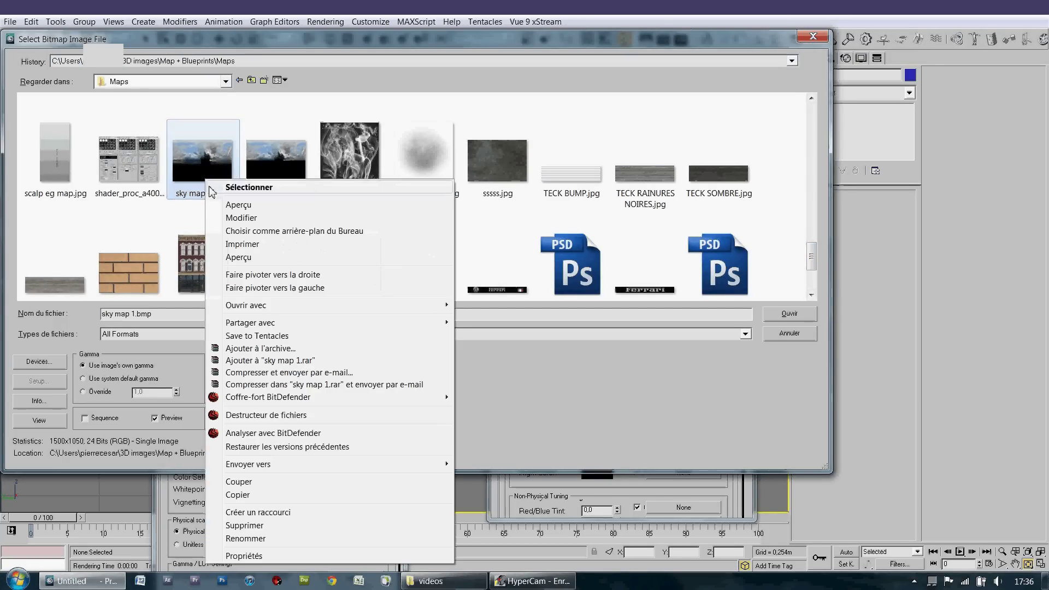
{"action": "left_click", "coordinate": [221, 205]}
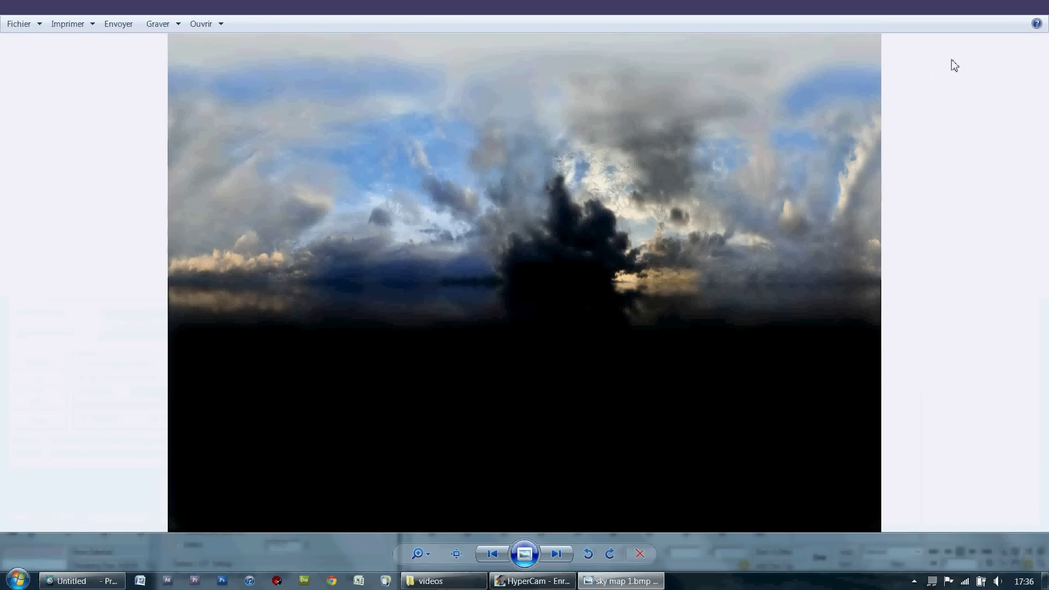
Step: Close the Windows Photo Viewer preview of sky map 1.bmp
{"action": "left_click", "coordinate": [1035, 13]}
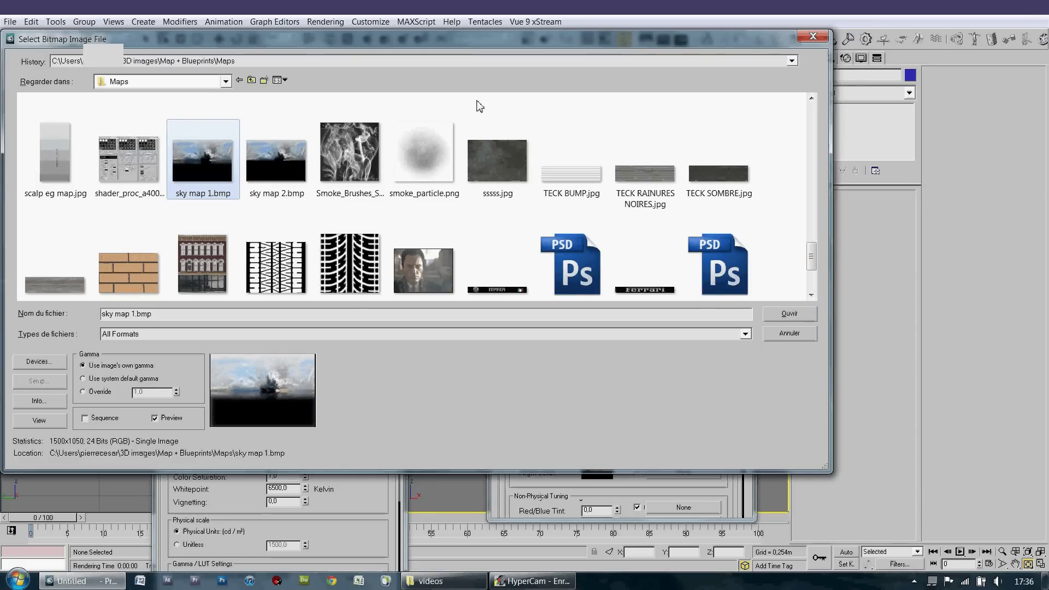
Step: Load sky map 1.bmp as the Haze bitmap with its Output amount set to 3
{"action": "left_click", "coordinate": [768, 316]}
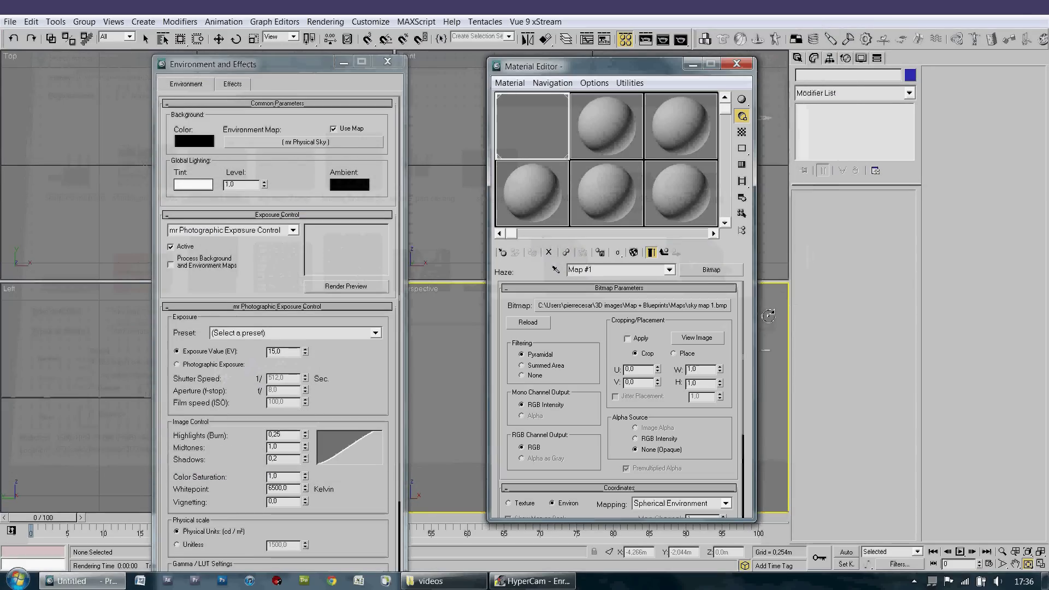
{"action": "scroll", "coordinate": [734, 323], "scroll_direction": "down", "scroll_amount": 1}
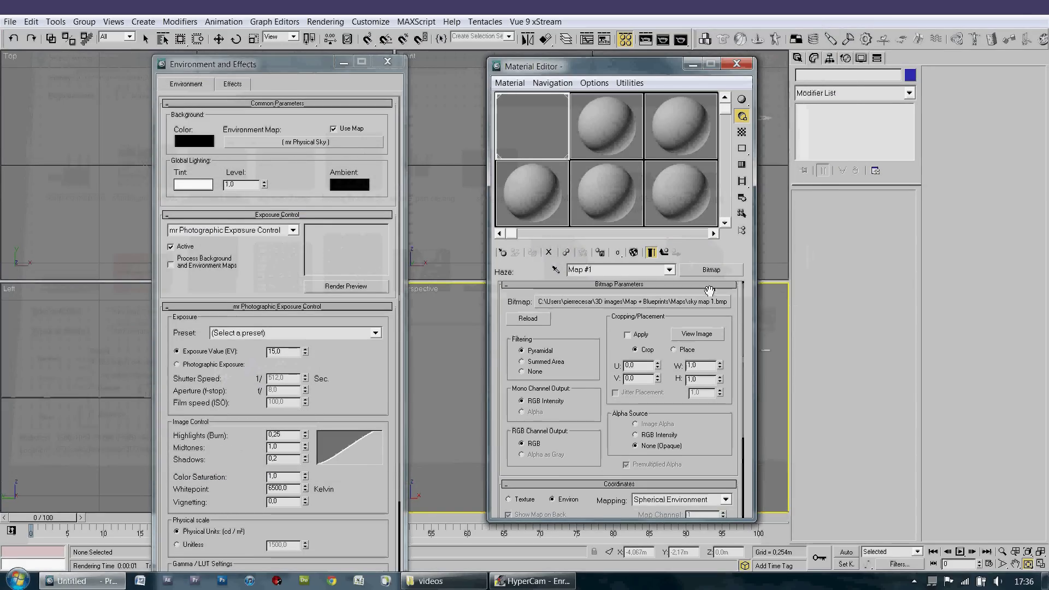
{"action": "left_click", "coordinate": [709, 288]}
{"action": "left_click", "coordinate": [688, 332]}
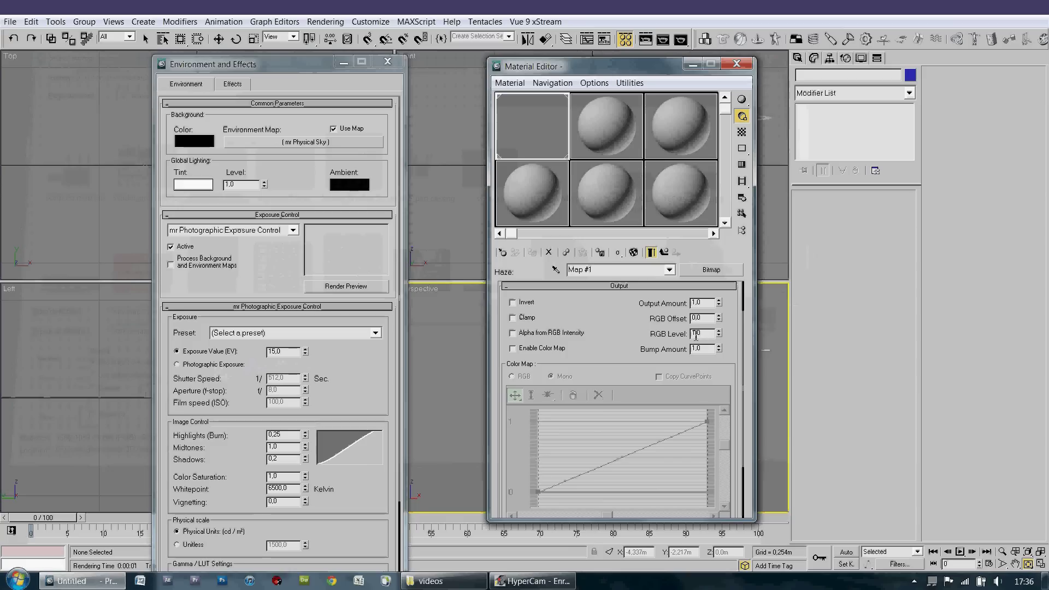
{"action": "type", "text": "3"}
{"action": "left_click", "coordinate": [663, 252]}
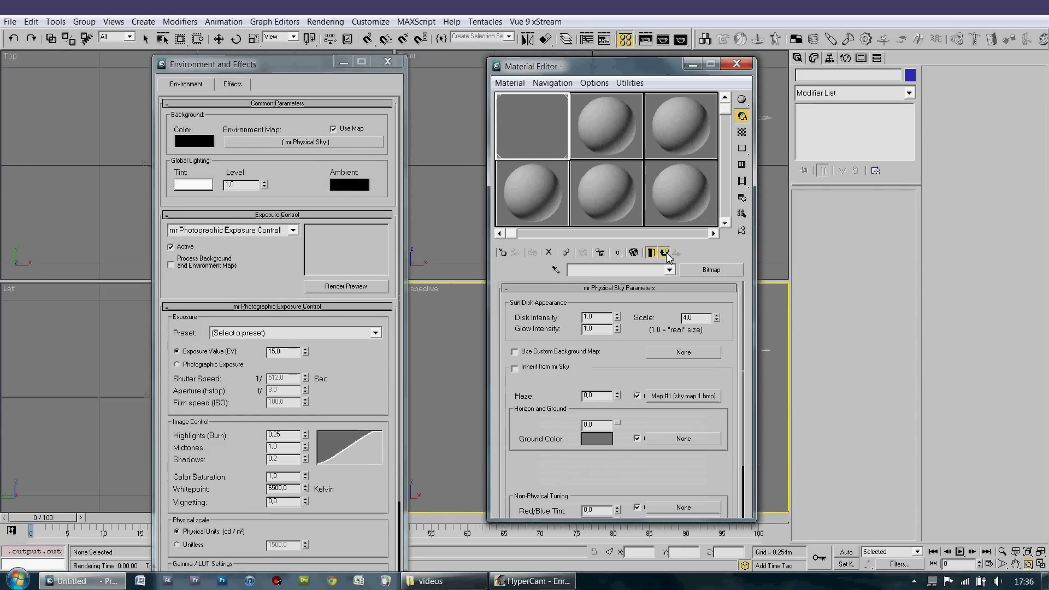
Step: Test-render the cloudy sky, then close the render, Environment and Material Editor windows
{"action": "left_click_drag", "start_coordinate": [658, 70], "coordinate": [881, 86]}
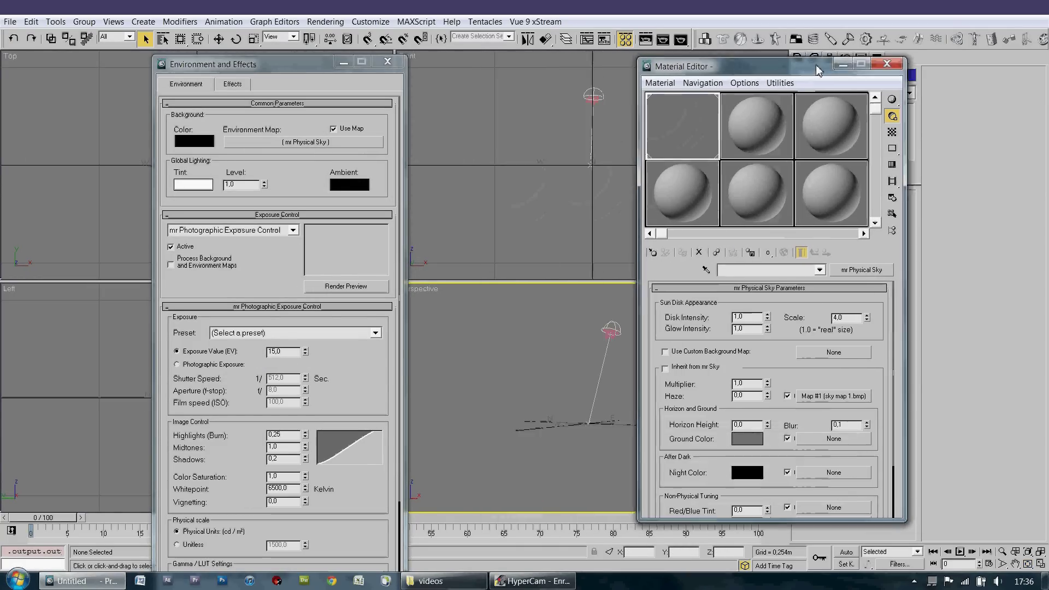
{"action": "left_click", "coordinate": [681, 40]}
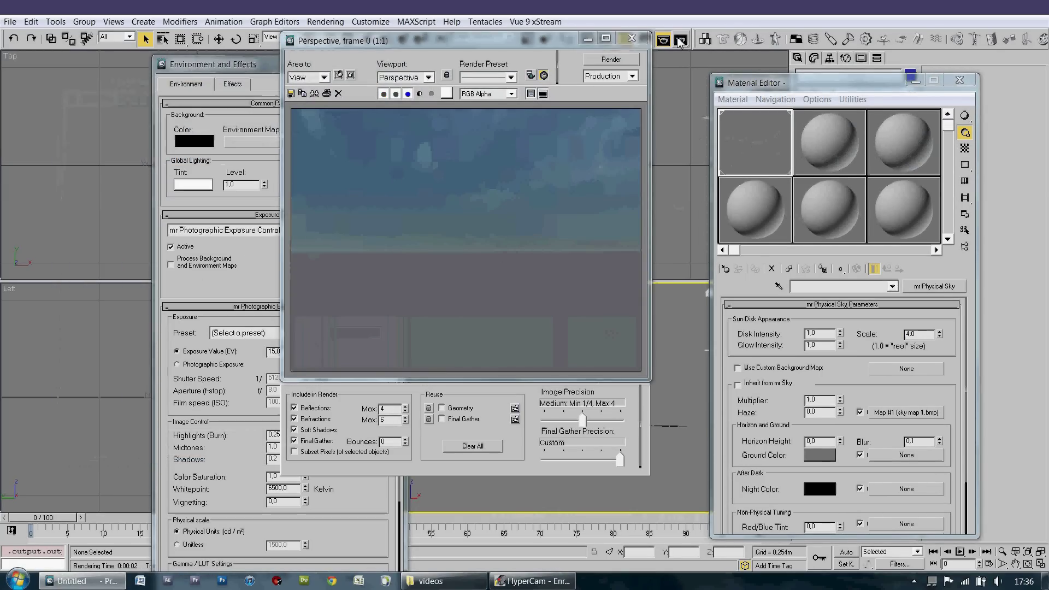
{"action": "left_click", "coordinate": [637, 45]}
{"action": "left_click", "coordinate": [405, 64]}
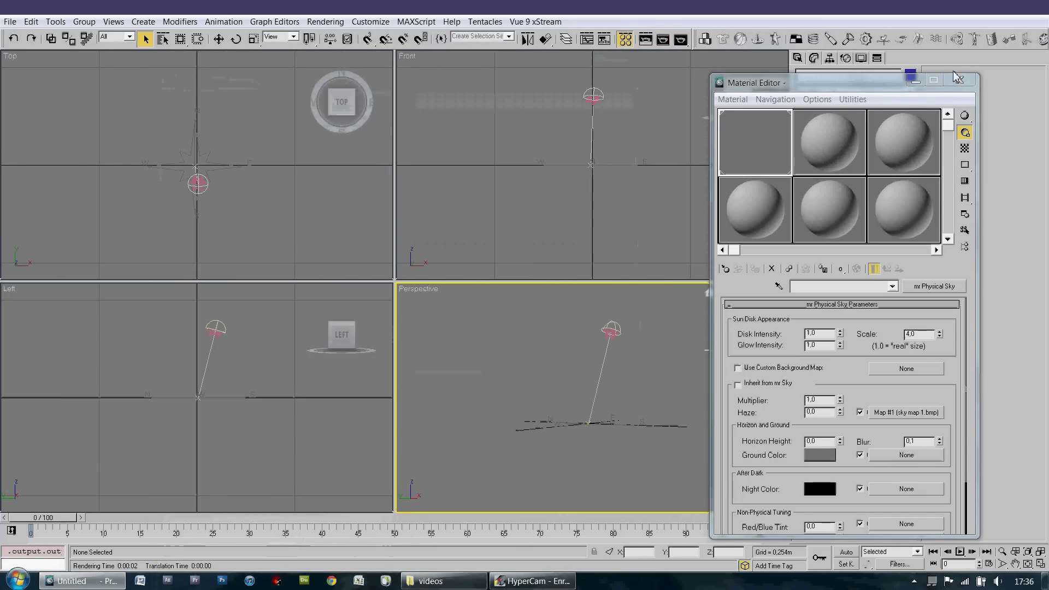
{"action": "left_click", "coordinate": [957, 78]}
{"action": "left_click", "coordinate": [797, 59]}
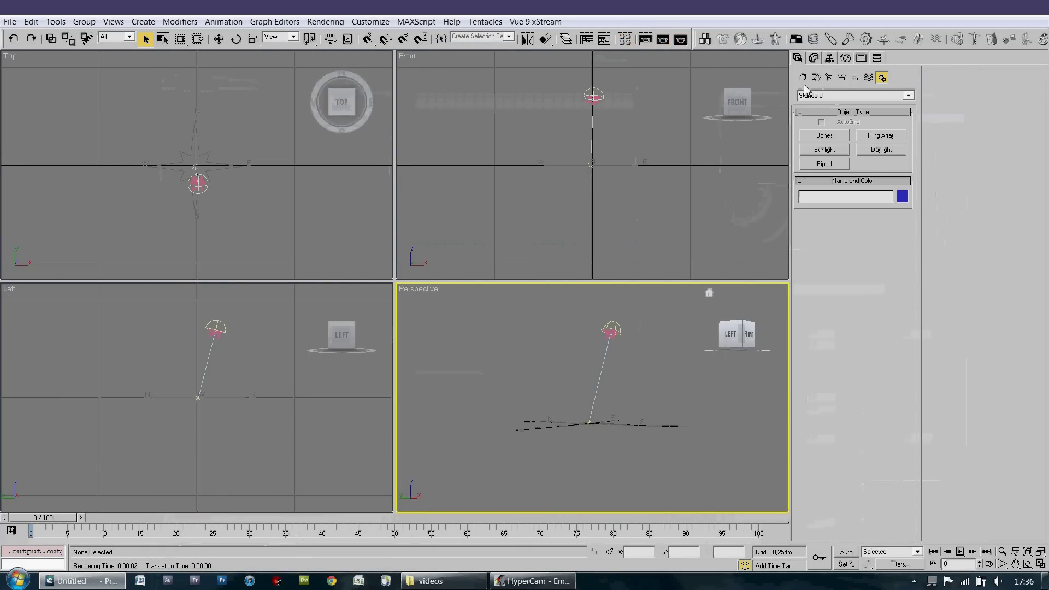
Step: Draw a large ground plane with a small box near its centre in the Top view
{"action": "left_click", "coordinate": [802, 77]}
{"action": "left_click", "coordinate": [881, 191]}
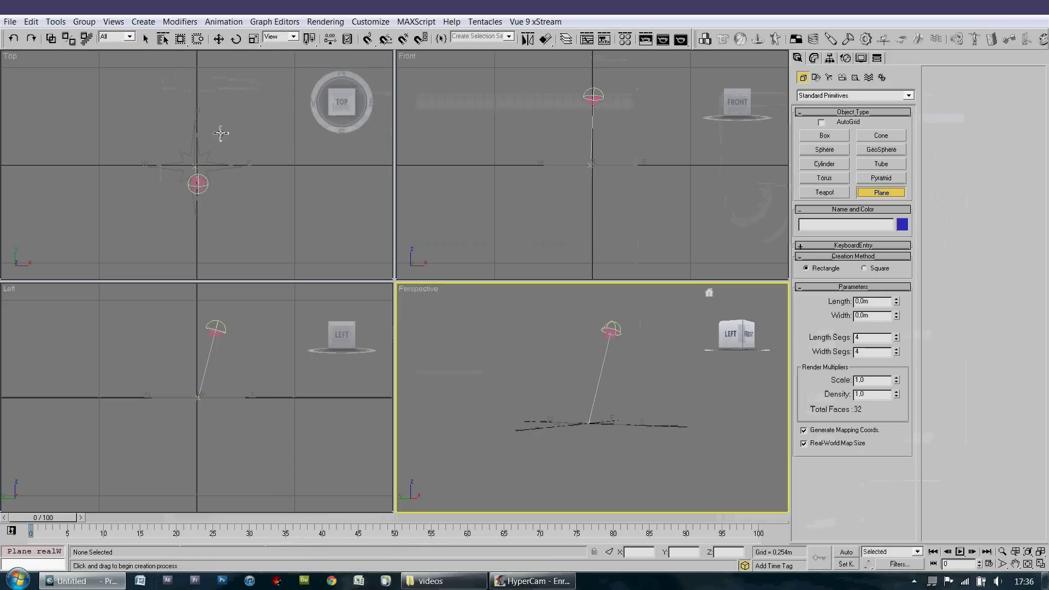
{"action": "left_click_drag", "start_coordinate": [86, 106], "coordinate": [279, 273]}
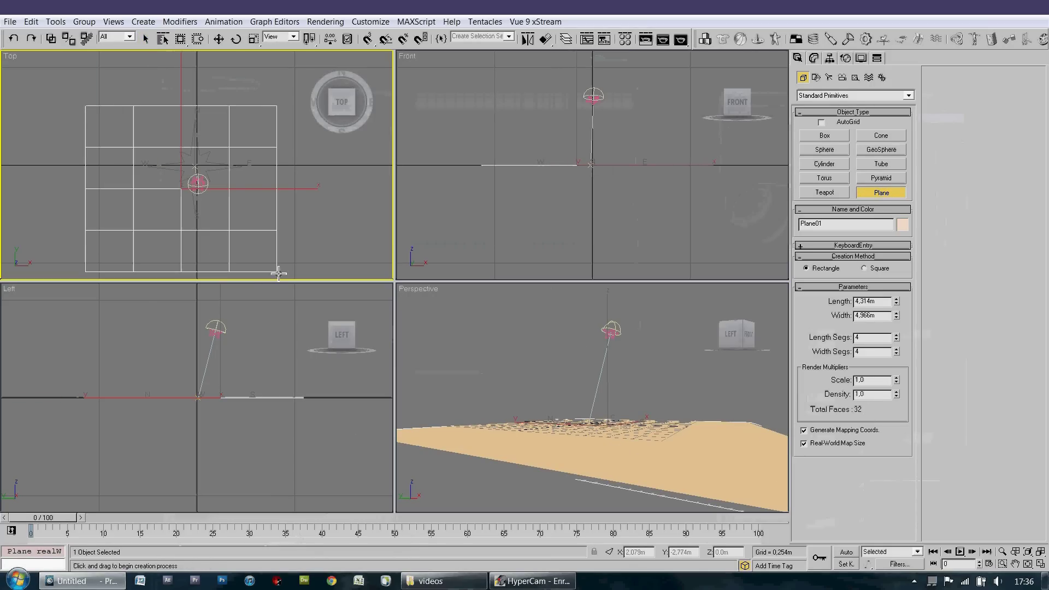
{"action": "left_click", "coordinate": [824, 135]}
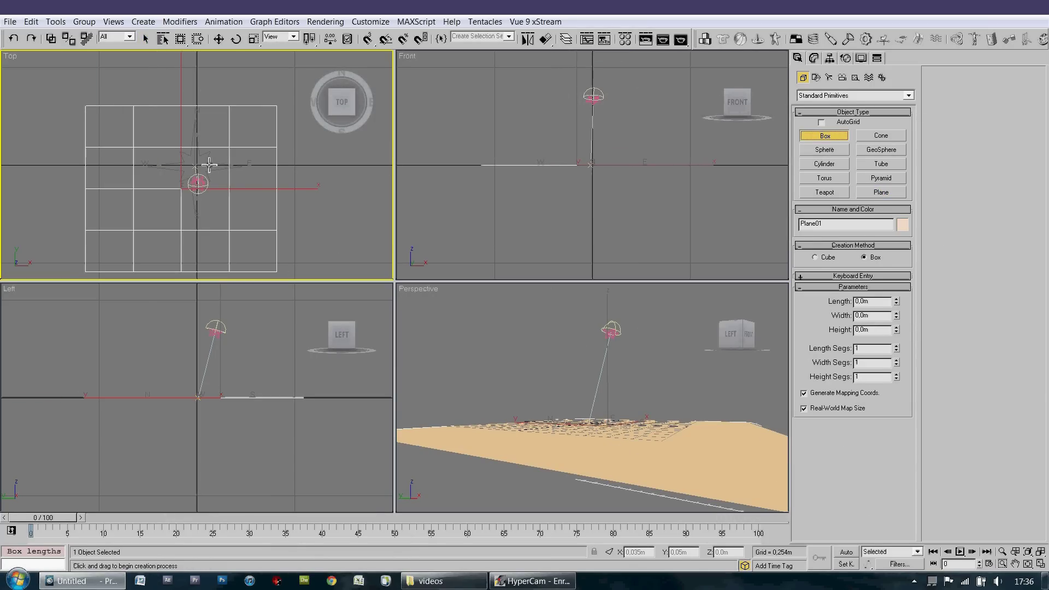
{"action": "left_click_drag", "start_coordinate": [151, 173], "coordinate": [184, 202]}
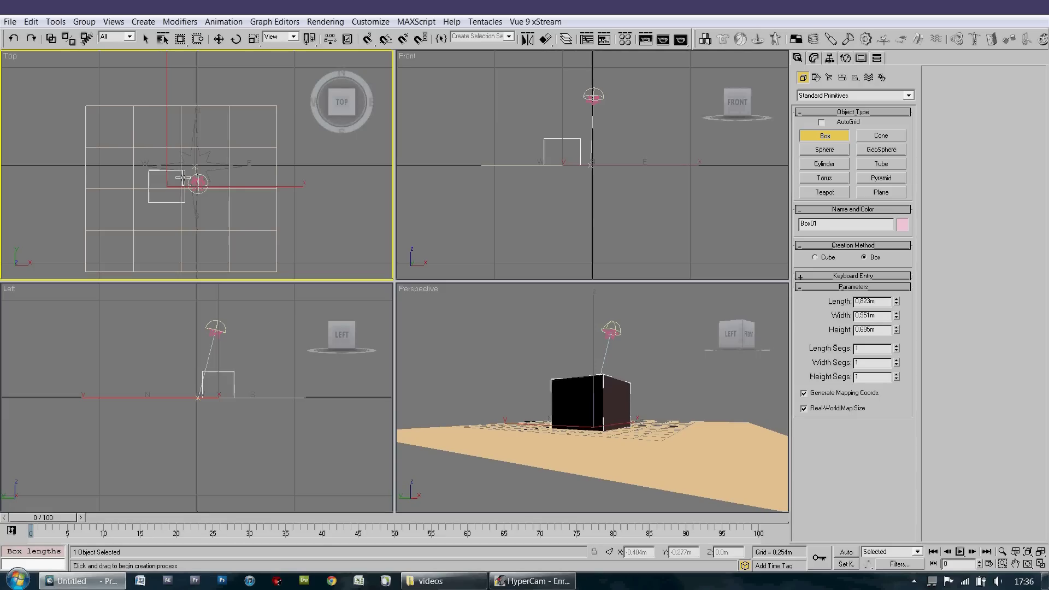
Step: Zoom the Perspective view to fit the scene and test-render the shadowed box
{"action": "left_click", "coordinate": [562, 321]}
{"action": "key", "text": "z"}
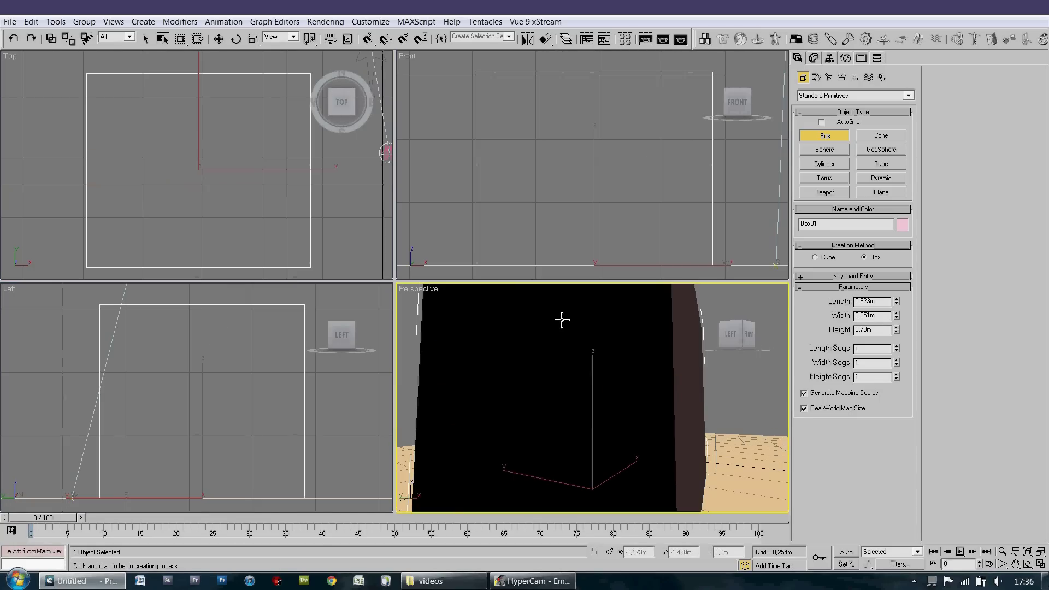
{"action": "scroll", "coordinate": [612, 350], "scroll_direction": "down", "scroll_amount": 5}
{"action": "scroll", "coordinate": [612, 360], "scroll_direction": "down", "scroll_amount": 3}
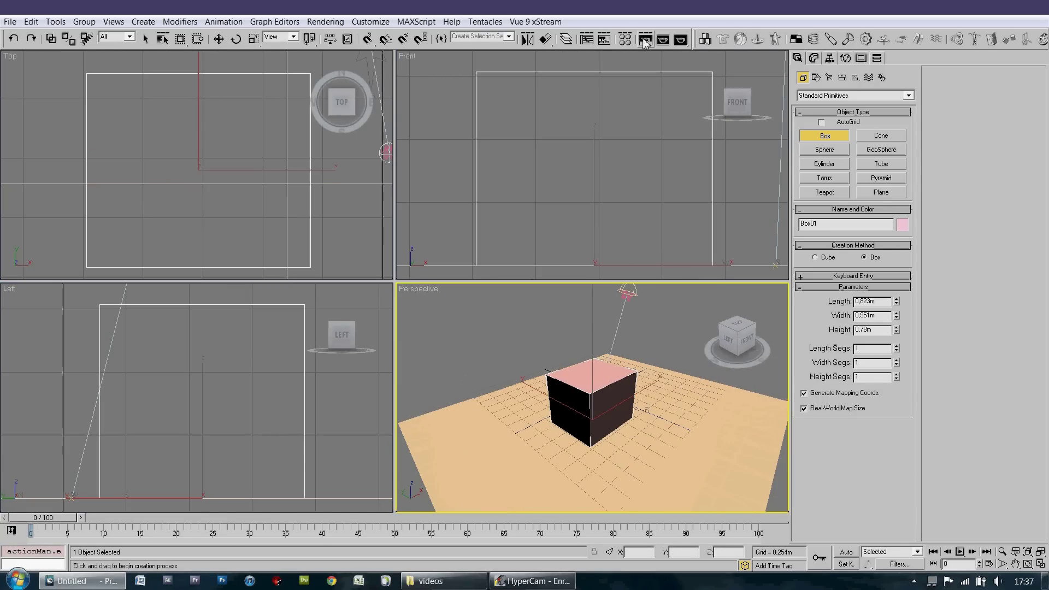
{"action": "left_click", "coordinate": [680, 41]}
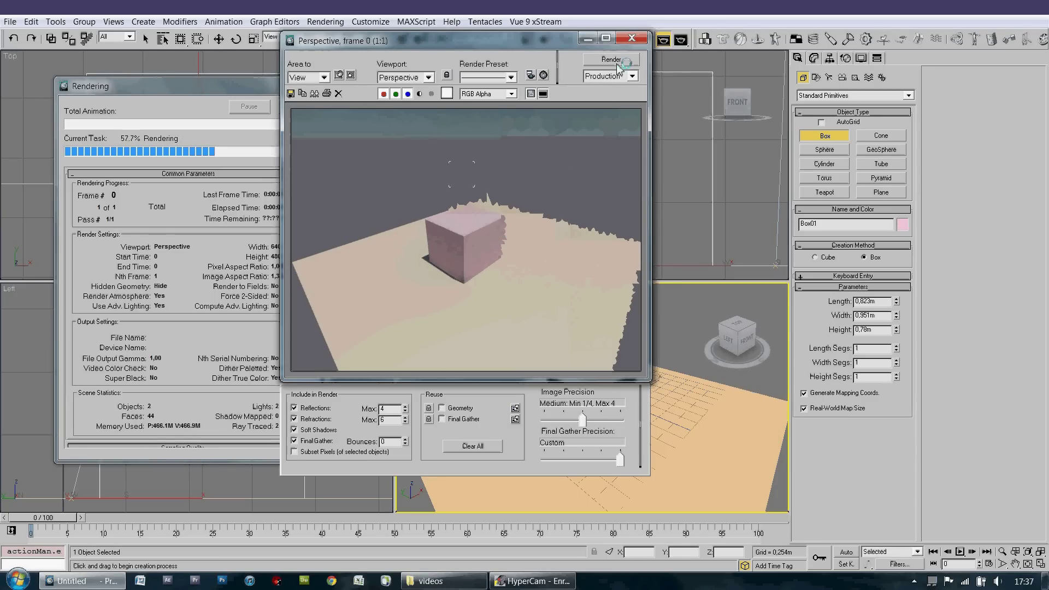
Step: Re-render from a low eye-level Perspective angle showing cloudy sky behind the box
{"action": "left_click", "coordinate": [632, 37]}
{"action": "mouse_move", "coordinate": [551, 396]}
{"action": "middle_mouse_down", "text": "alt"}
{"action": "mouse_move", "coordinate": [607, 339]}
{"action": "mouse_move", "coordinate": [691, 345]}
{"action": "middle_mouse_up", "text": "alt"}
{"action": "left_click", "coordinate": [677, 42]}
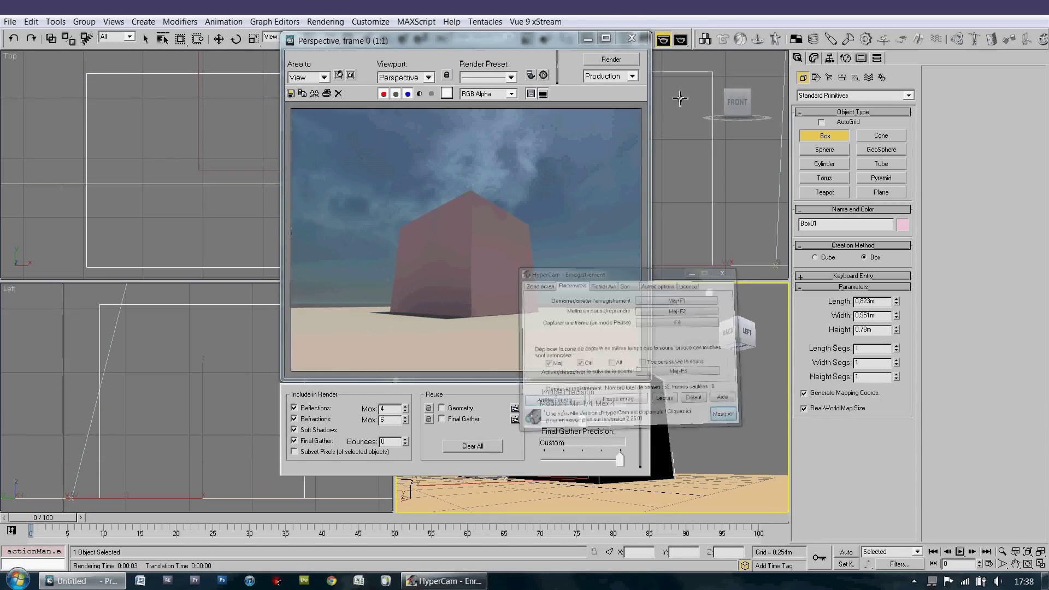
{"action": "left_click", "coordinate": [631, 37]}
{"action": "middle_click_drag", "start_coordinate": [661, 370], "coordinate": [677, 391], "text": "alt"}
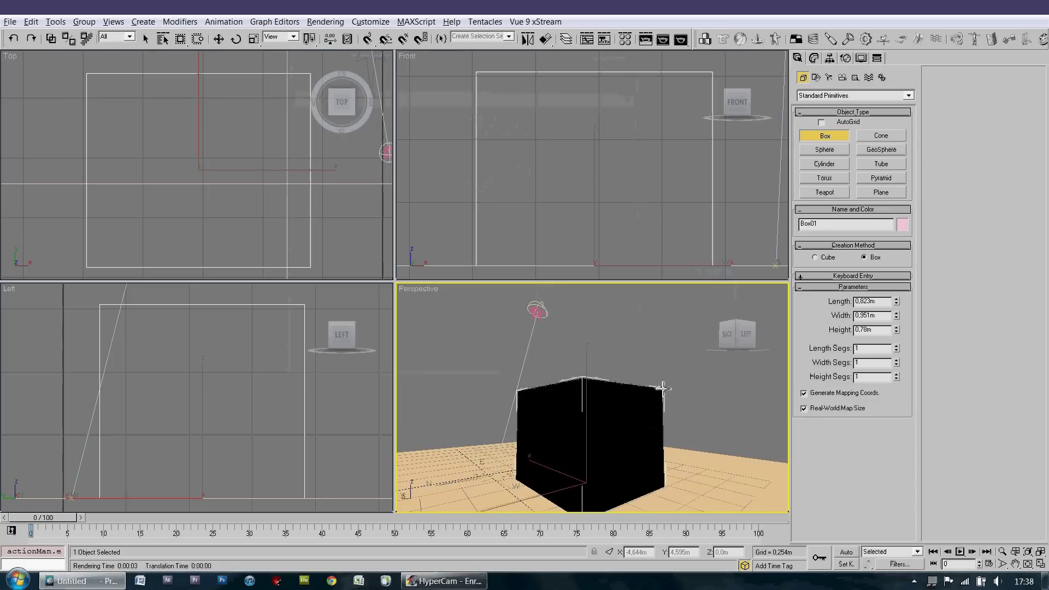
Step: Delete the test box Box01 and uniformly scale Plane01 up to 2906.718%
{"action": "key", "text": "Delete"}
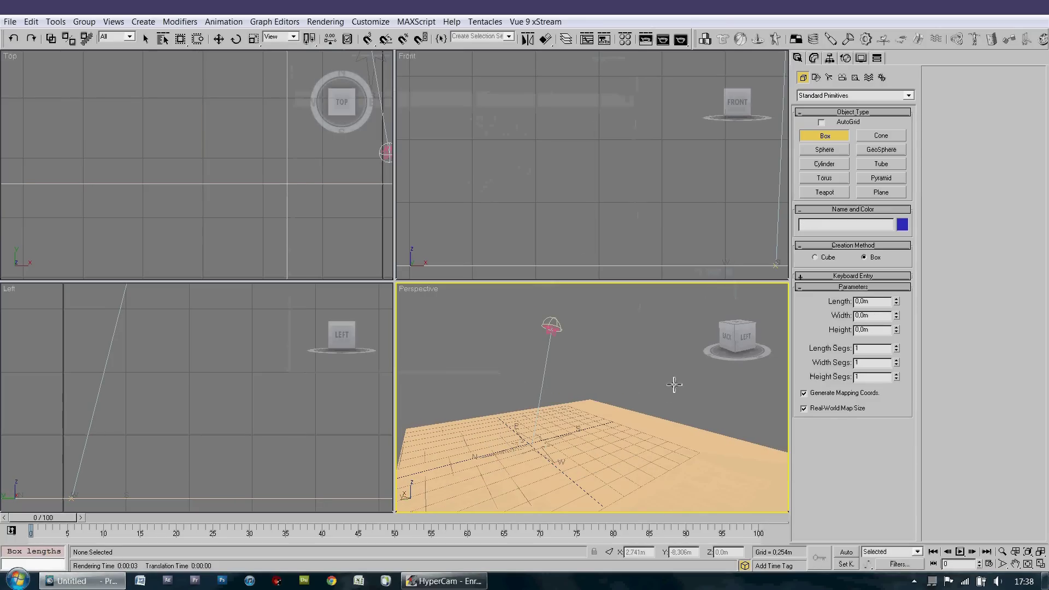
{"action": "left_click", "coordinate": [219, 38]}
{"action": "left_click", "coordinate": [619, 466]}
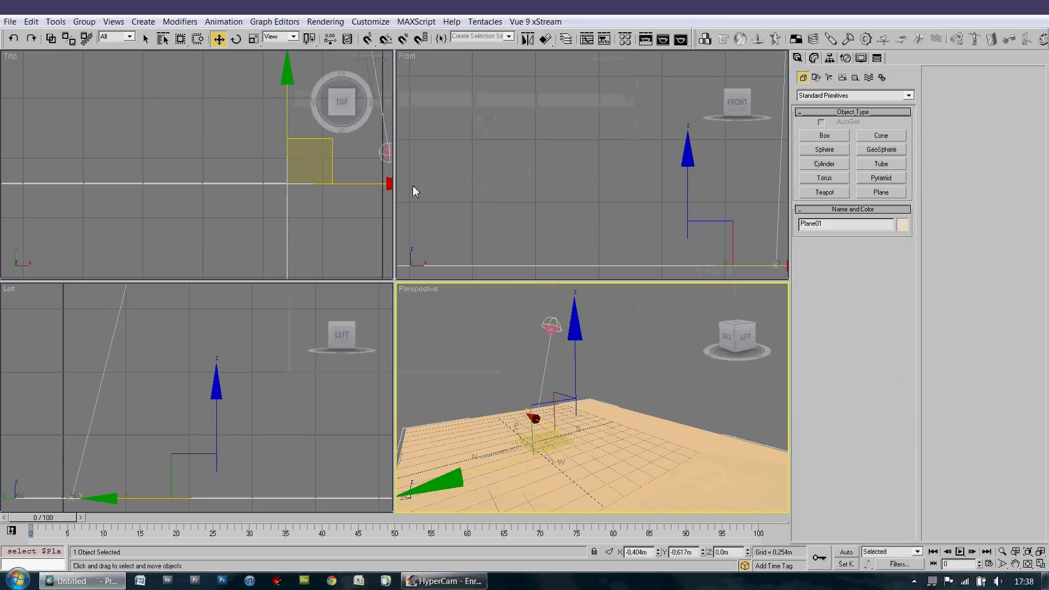
{"action": "left_click", "coordinate": [253, 38]}
{"action": "right_click", "coordinate": [258, 216]}
{"action": "key", "text": "z"}
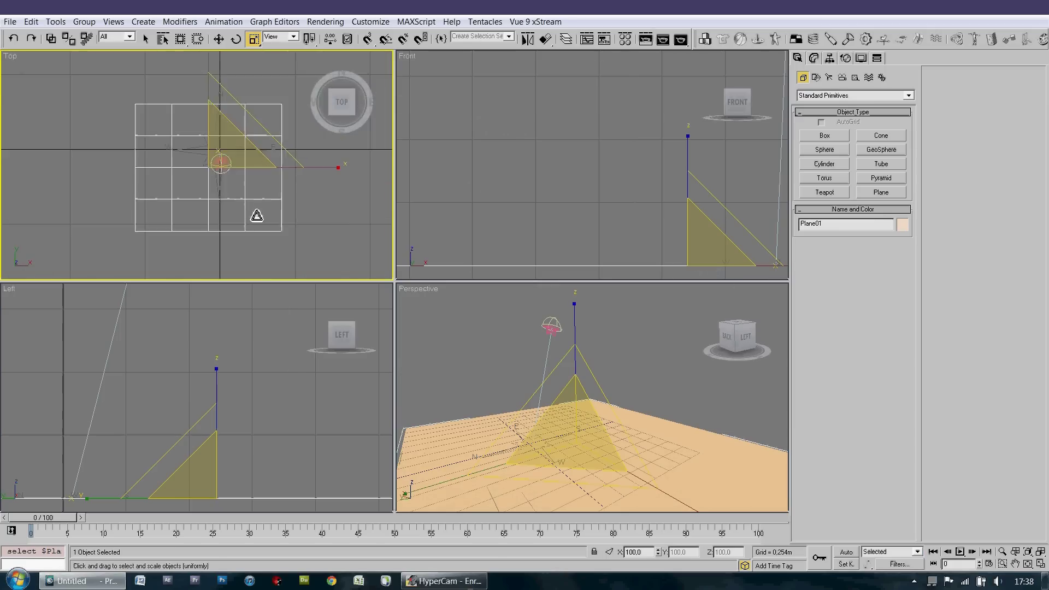
{"action": "mouse_move", "coordinate": [208, 173]}
{"action": "left_mouse_down"}
{"action": "mouse_move", "coordinate": [219, 223]}
{"action": "mouse_move", "coordinate": [219, 207]}
{"action": "left_mouse_up"}
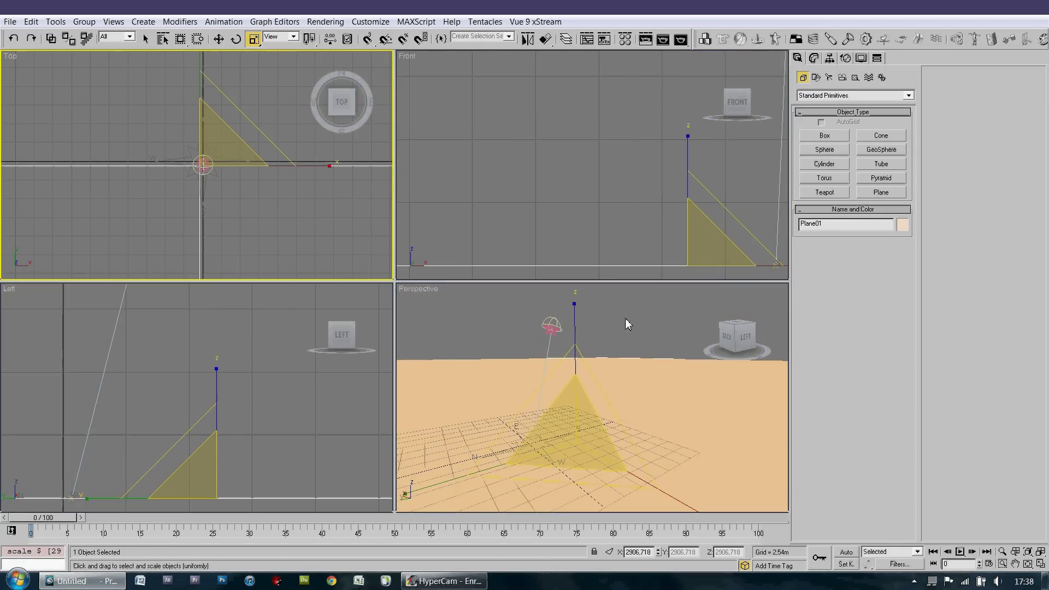
{"action": "right_click", "coordinate": [683, 385]}
{"action": "key", "text": "m"}
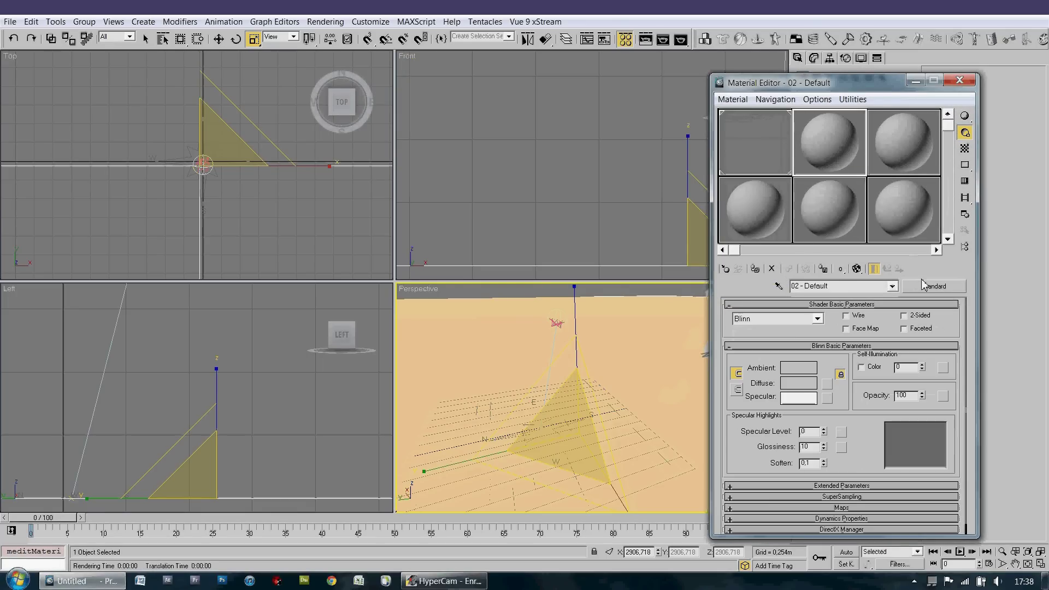
Step: Turn 02 - Default into a ProMaterials: Water material of type Sea/Ocean and assign it to Plane01
{"action": "left_click", "coordinate": [907, 287]}
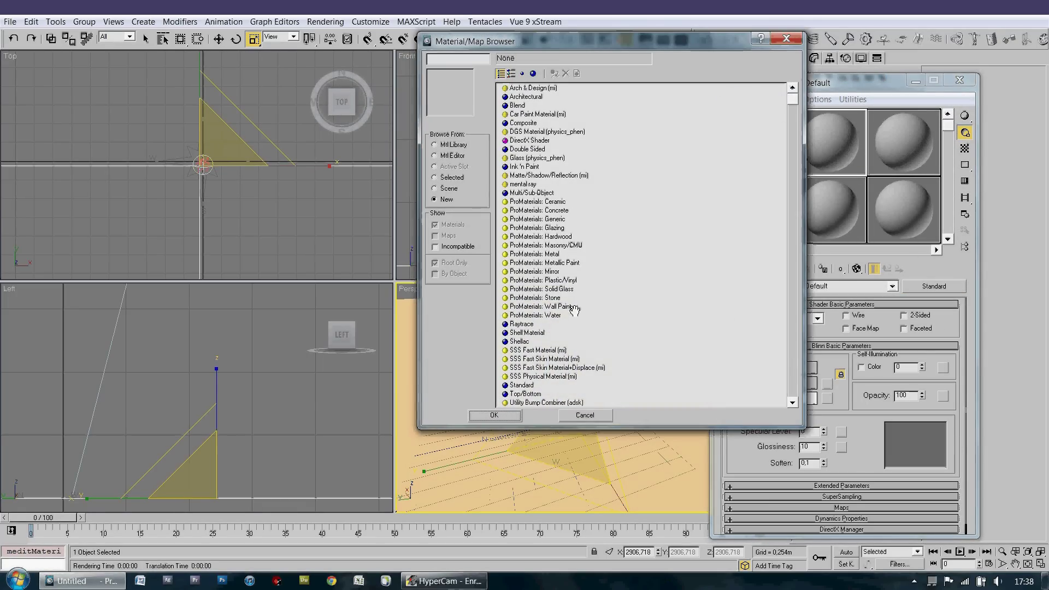
{"action": "left_click", "coordinate": [548, 315]}
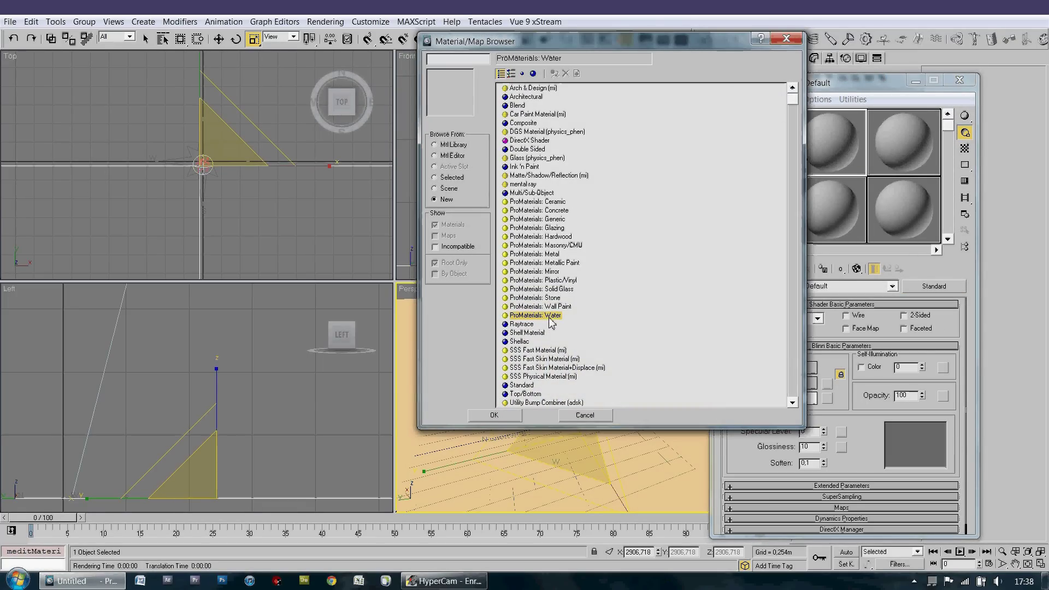
{"action": "left_click", "coordinate": [495, 415]}
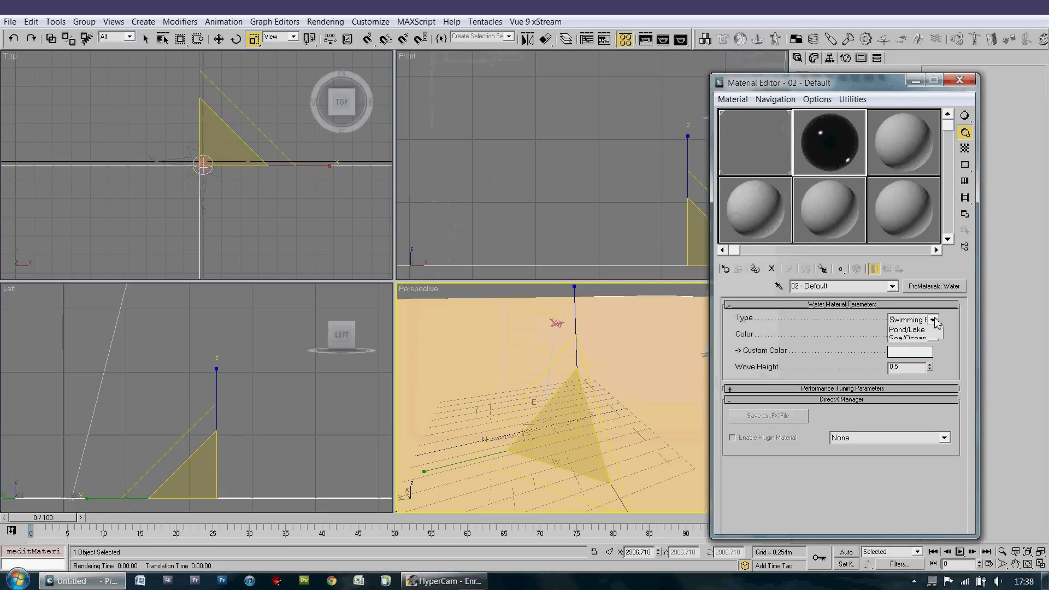
{"action": "left_click", "coordinate": [931, 319]}
{"action": "left_click", "coordinate": [929, 368]}
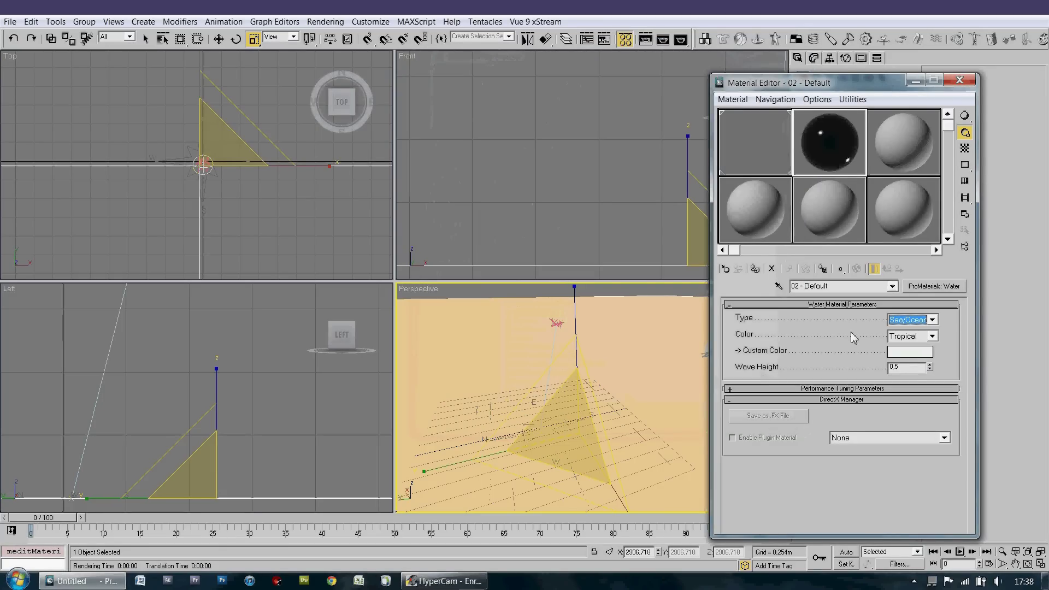
{"action": "left_click", "coordinate": [755, 268]}
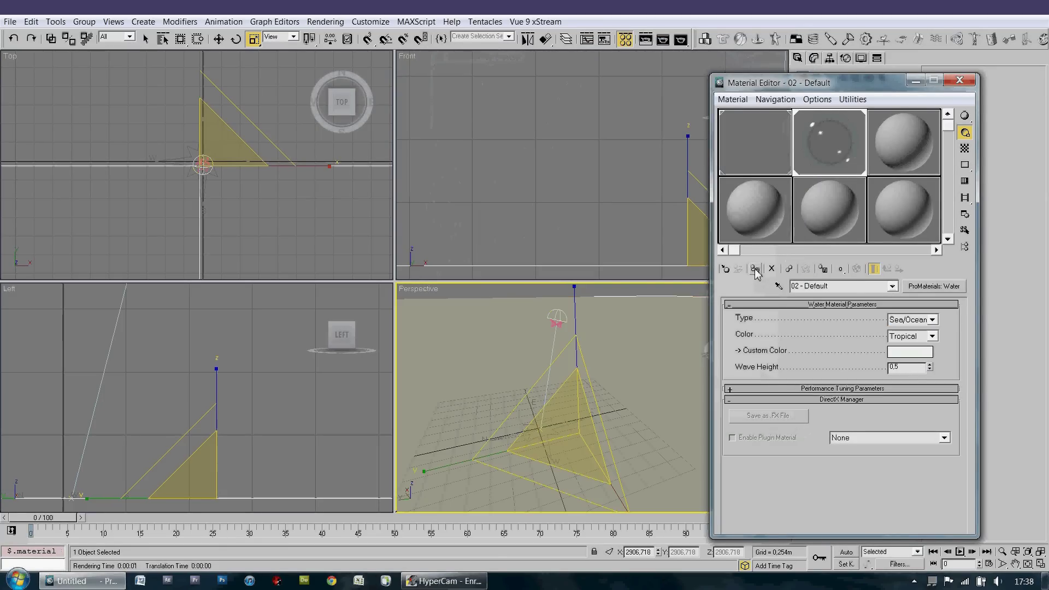
Step: Select Daylight01 and move the sun up and to the right in the Perspective view
{"action": "left_click", "coordinate": [959, 80]}
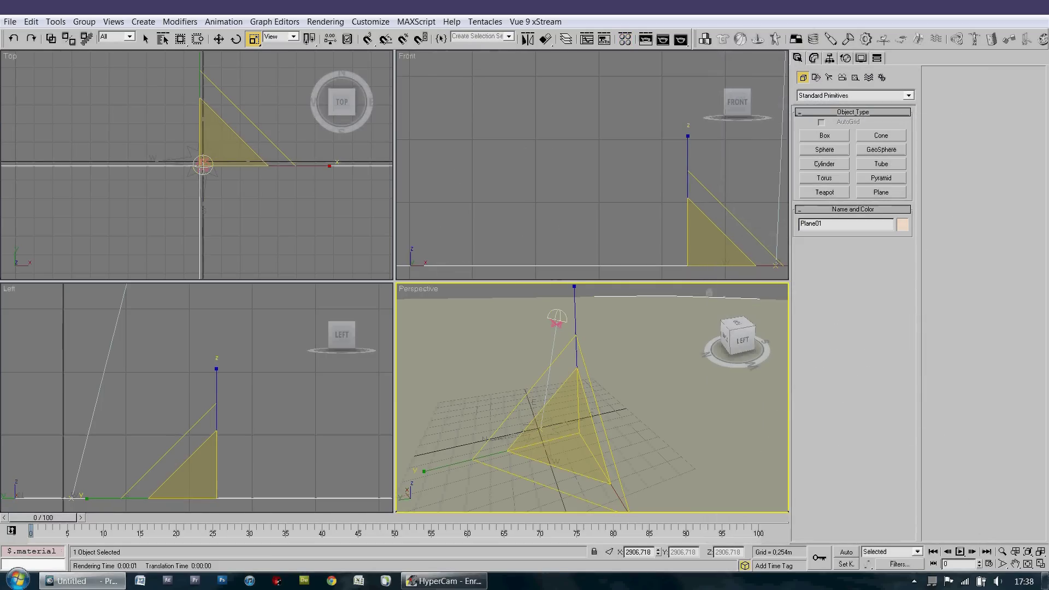
{"action": "left_click", "coordinate": [218, 39]}
{"action": "right_click", "coordinate": [224, 194]}
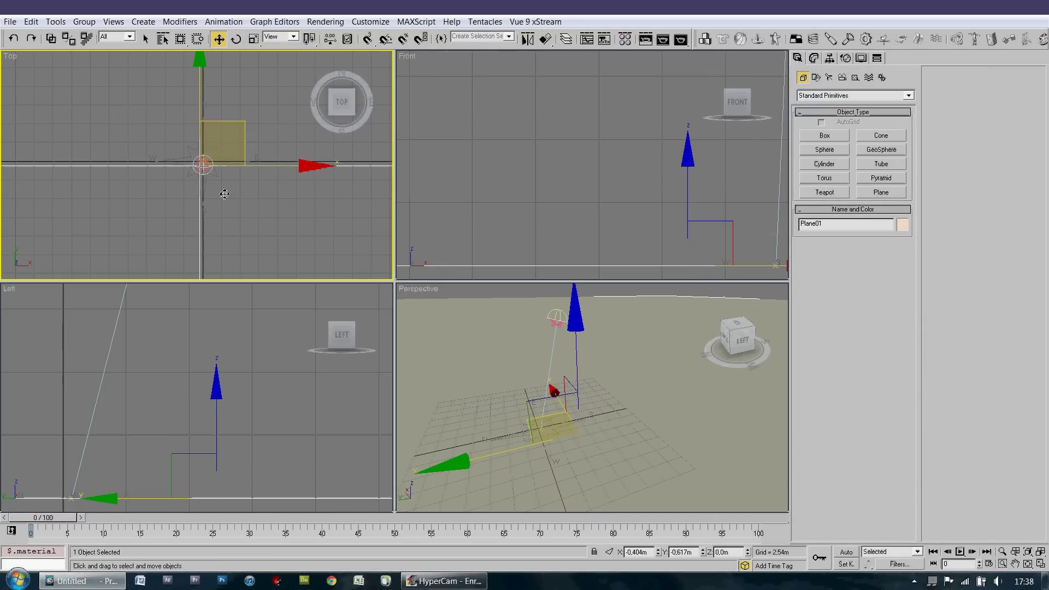
{"action": "left_click", "coordinate": [197, 173]}
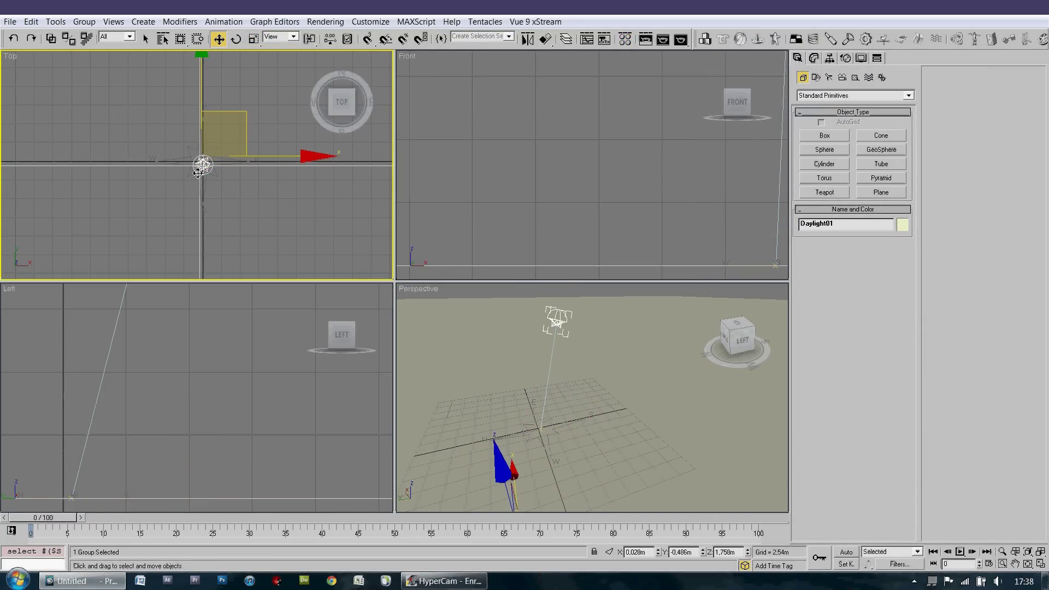
{"action": "right_click", "coordinate": [546, 355]}
{"action": "left_click", "coordinate": [557, 322]}
{"action": "left_click_drag", "start_coordinate": [533, 336], "coordinate": [553, 333]}
Step: Lower the mr Sky visibility distance to about 1500 m and re-orbit the Perspective view
{"action": "left_click", "coordinate": [813, 58]}
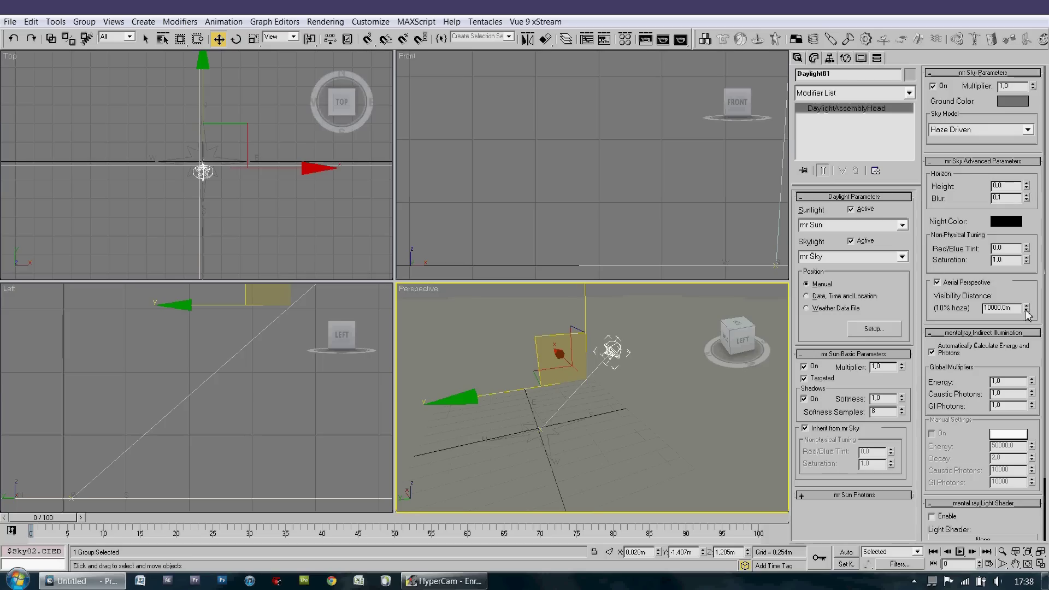
{"action": "left_click_drag", "start_coordinate": [1026, 309], "coordinate": [1039, 357]}
{"action": "middle_click_drag", "start_coordinate": [590, 374], "coordinate": [686, 336], "text": "alt"}
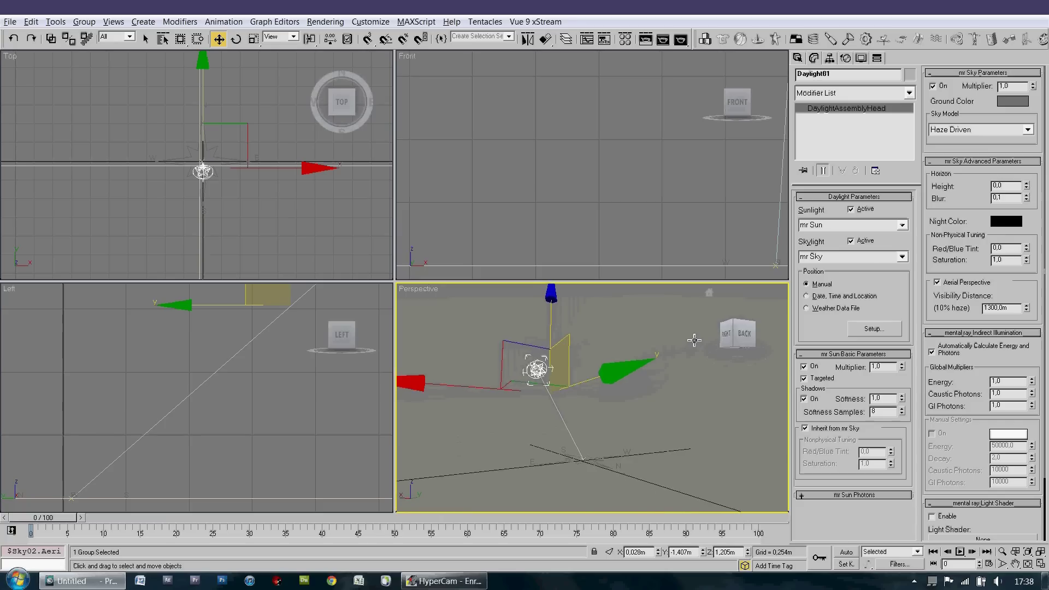
Step: Test-render, drop the daylight sun toward the horizon, and re-render to check its sea reflection
{"action": "left_click", "coordinate": [680, 40]}
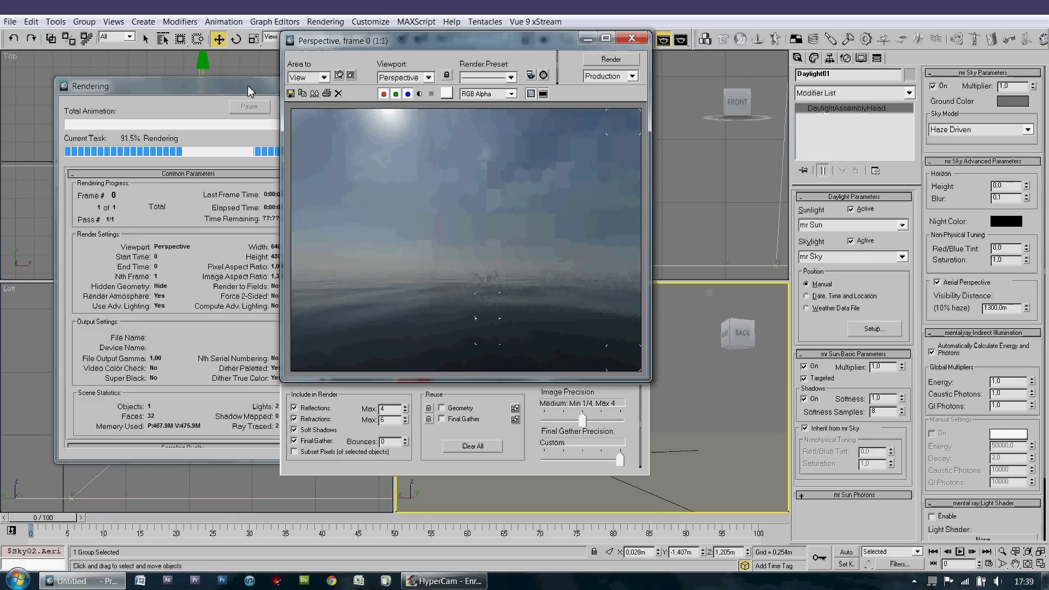
{"action": "left_click", "coordinate": [631, 40]}
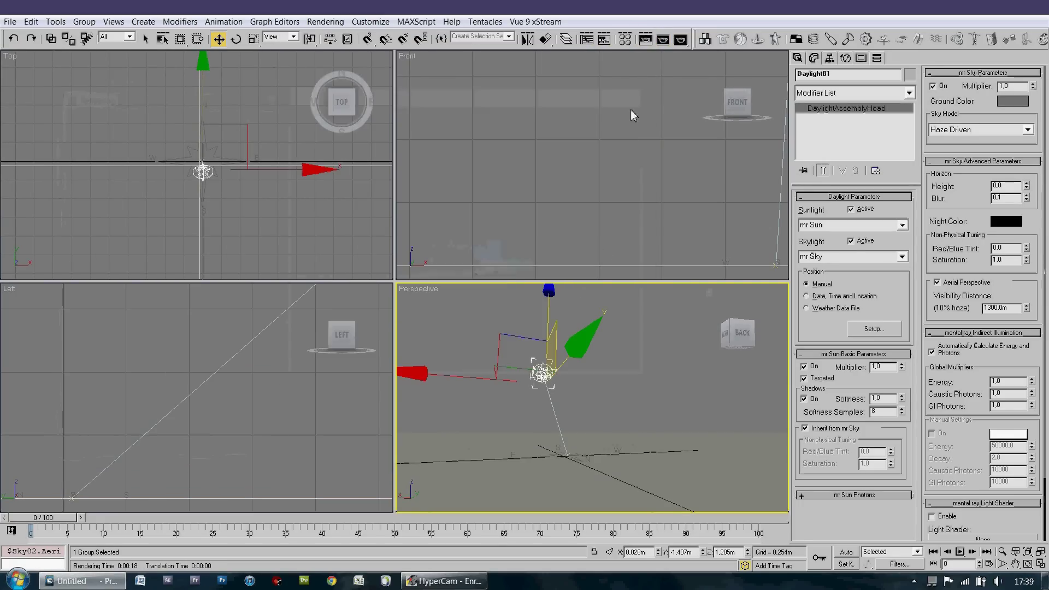
{"action": "left_click_drag", "start_coordinate": [547, 306], "coordinate": [548, 346]}
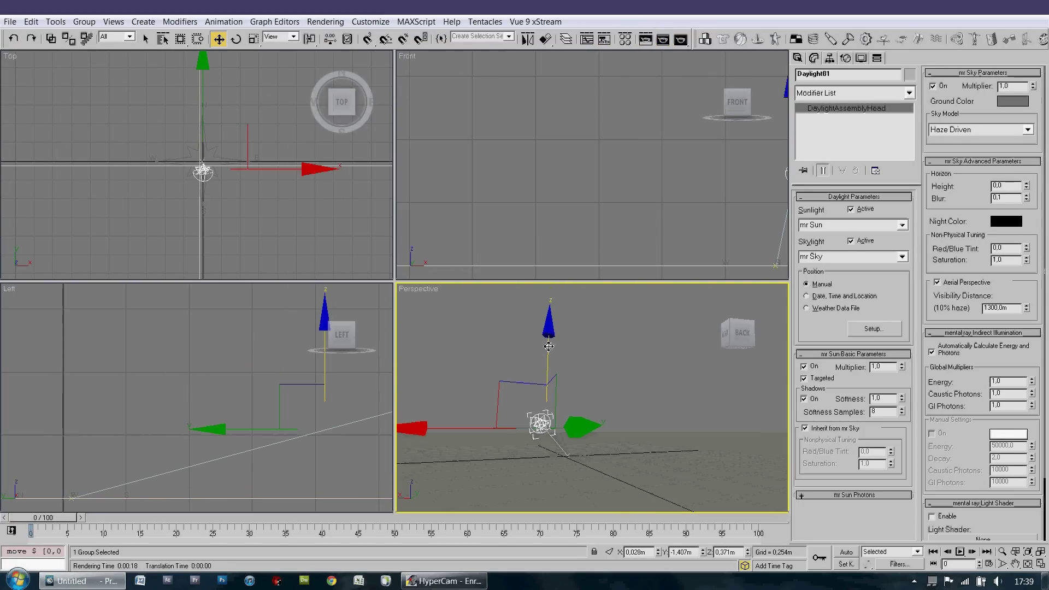
{"action": "left_click", "coordinate": [680, 42]}
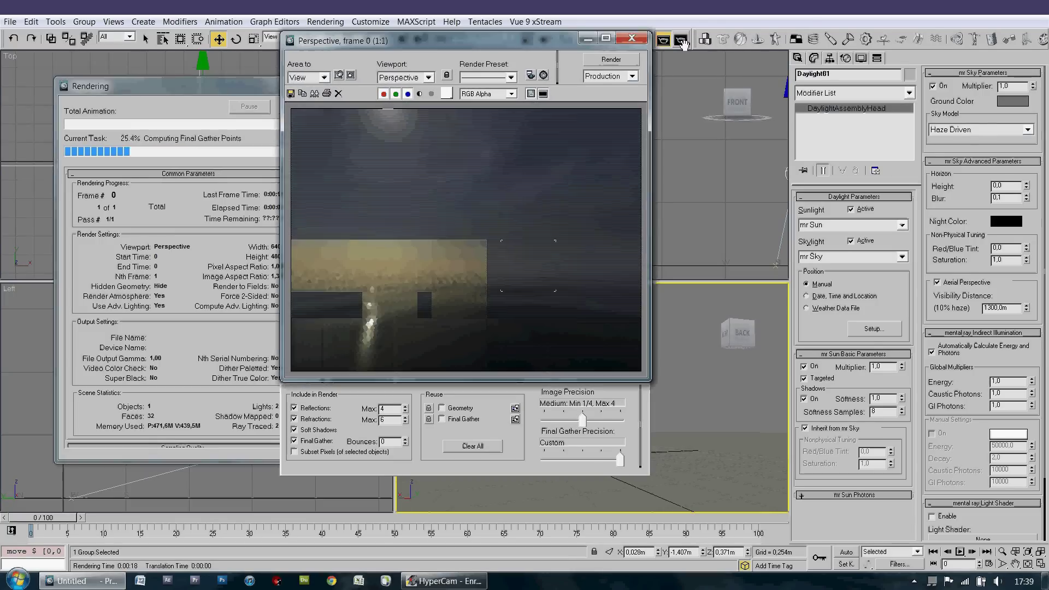
{"action": "left_click", "coordinate": [639, 40]}
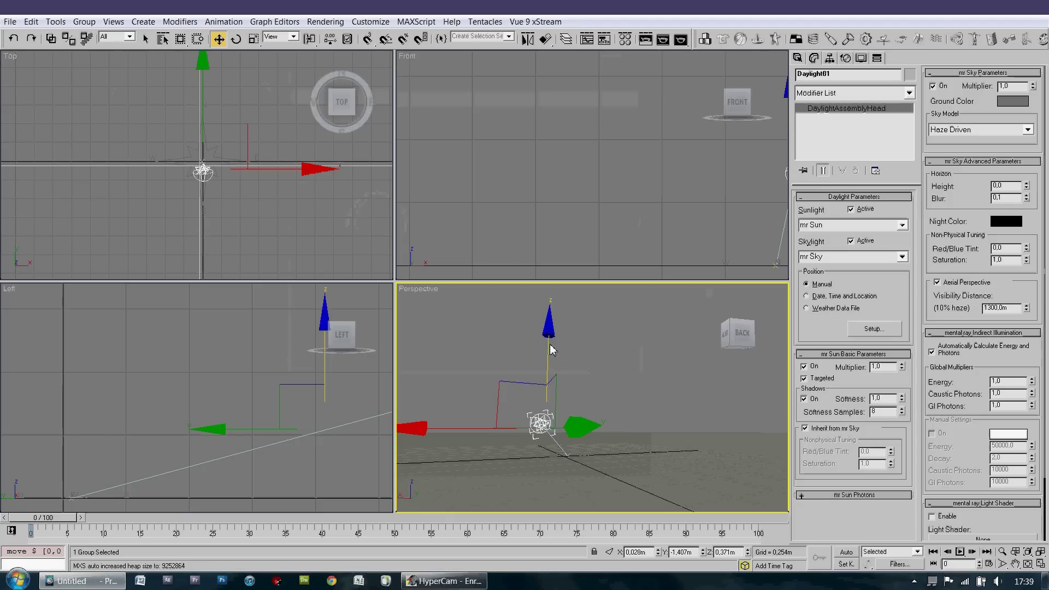
Step: Lower the sun slightly more and orbit the Perspective view so the horizon sits lower
{"action": "left_click_drag", "start_coordinate": [547, 355], "coordinate": [550, 350]}
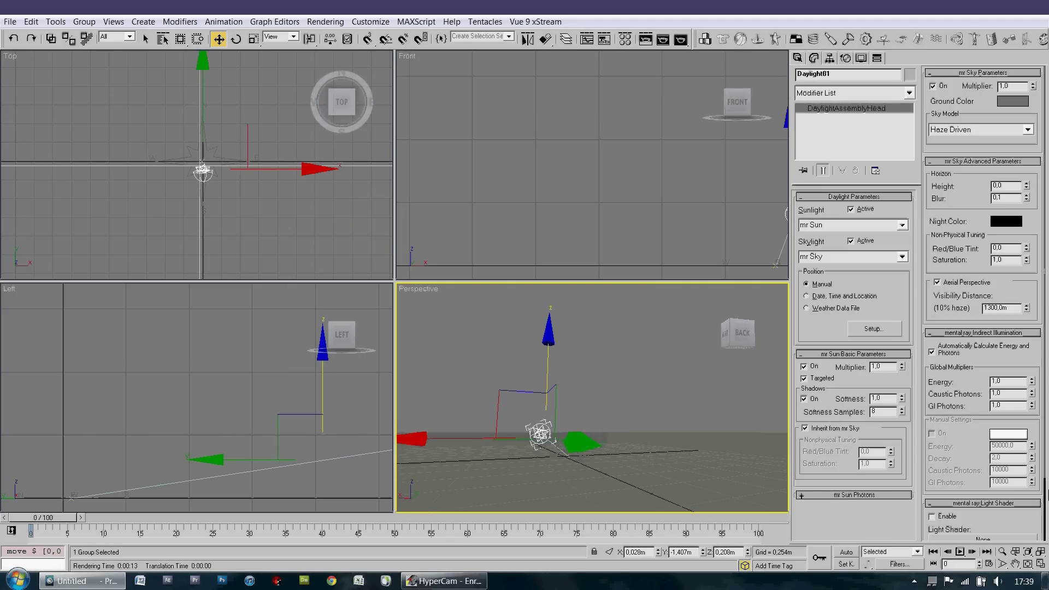
{"action": "left_click", "coordinate": [1027, 568]}
{"action": "left_click_drag", "start_coordinate": [644, 419], "coordinate": [627, 427]}
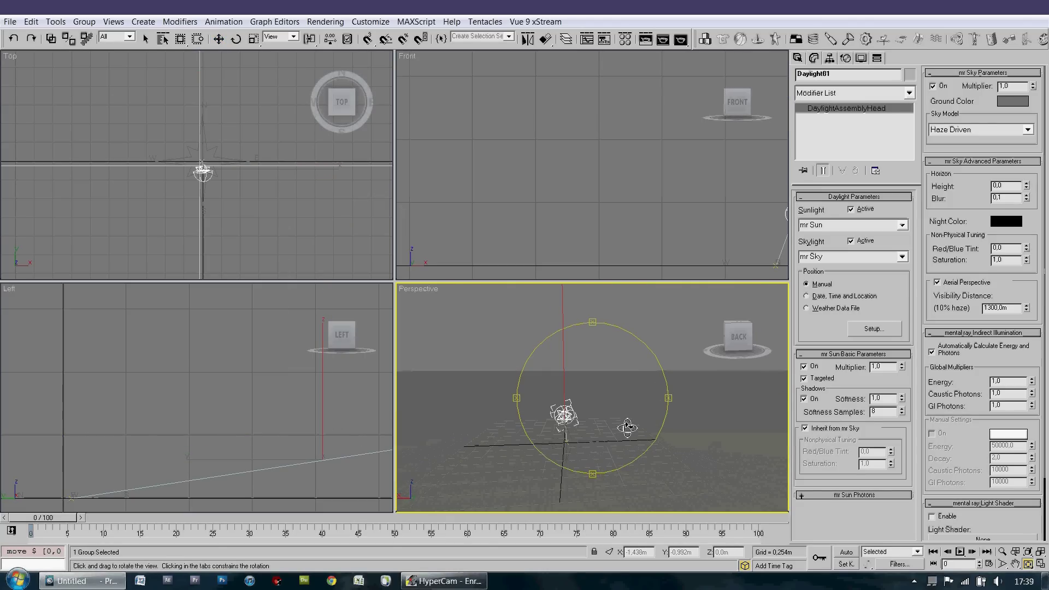
{"action": "left_click_drag", "start_coordinate": [601, 394], "coordinate": [601, 398]}
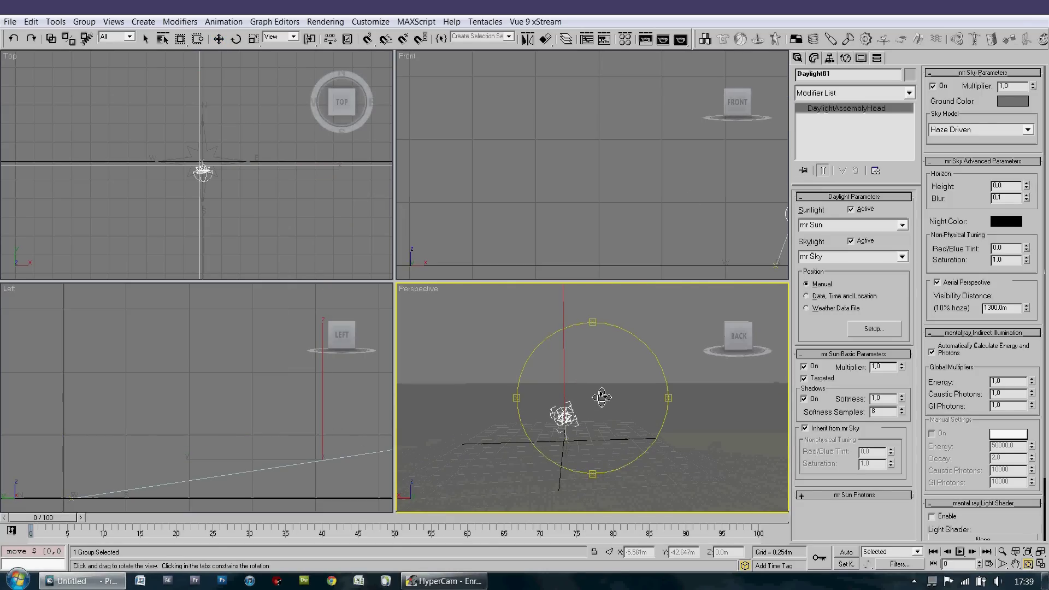
Step: Scale the ocean plane much larger, render the sunset over the sea, then deselect everything
{"action": "left_click", "coordinate": [253, 39]}
{"action": "mouse_move", "coordinate": [562, 431]}
{"action": "left_mouse_down"}
{"action": "mouse_move", "coordinate": [573, 434]}
{"action": "mouse_move", "coordinate": [557, 326]}
{"action": "left_mouse_up"}
{"action": "key", "text": "ctrl+z"}
{"action": "left_click", "coordinate": [680, 40]}
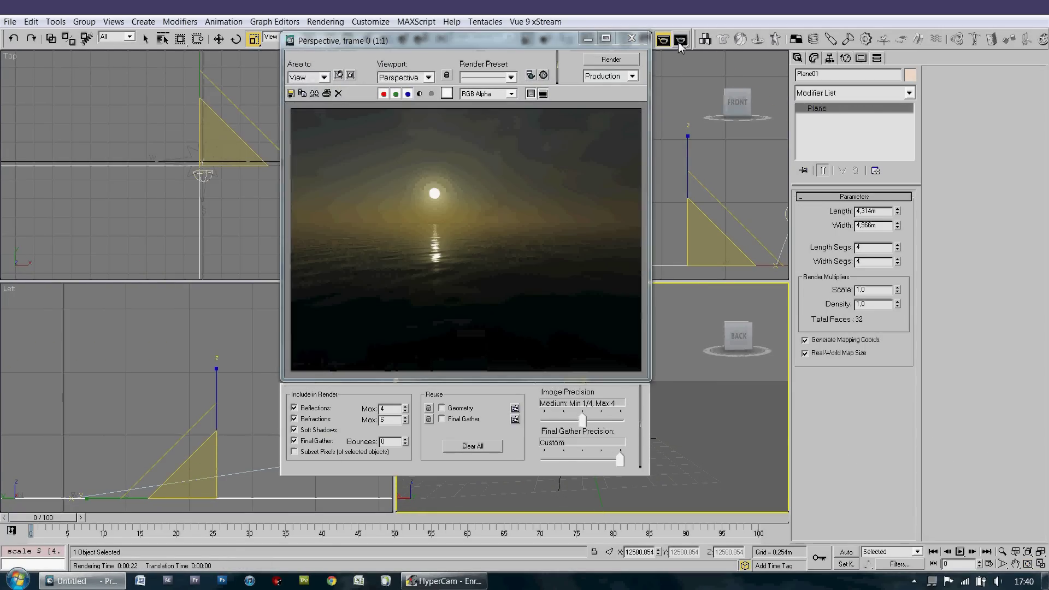
{"action": "left_click", "coordinate": [632, 40]}
{"action": "left_click", "coordinate": [632, 374]}
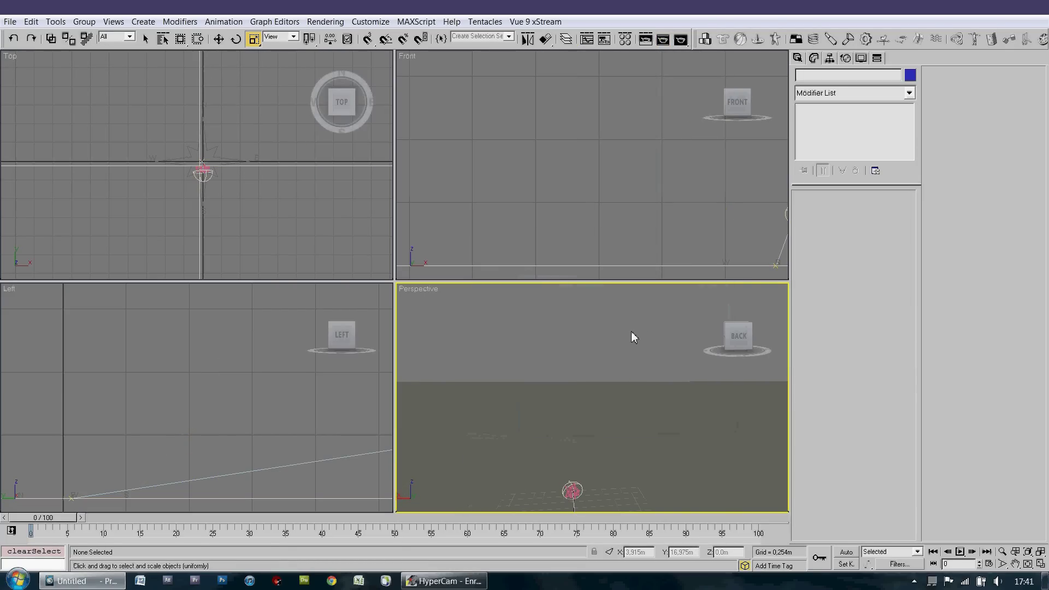
Step: Open Environment and Effects, start and cancel a render, and activate the Front viewport
{"action": "key", "text": "8"}
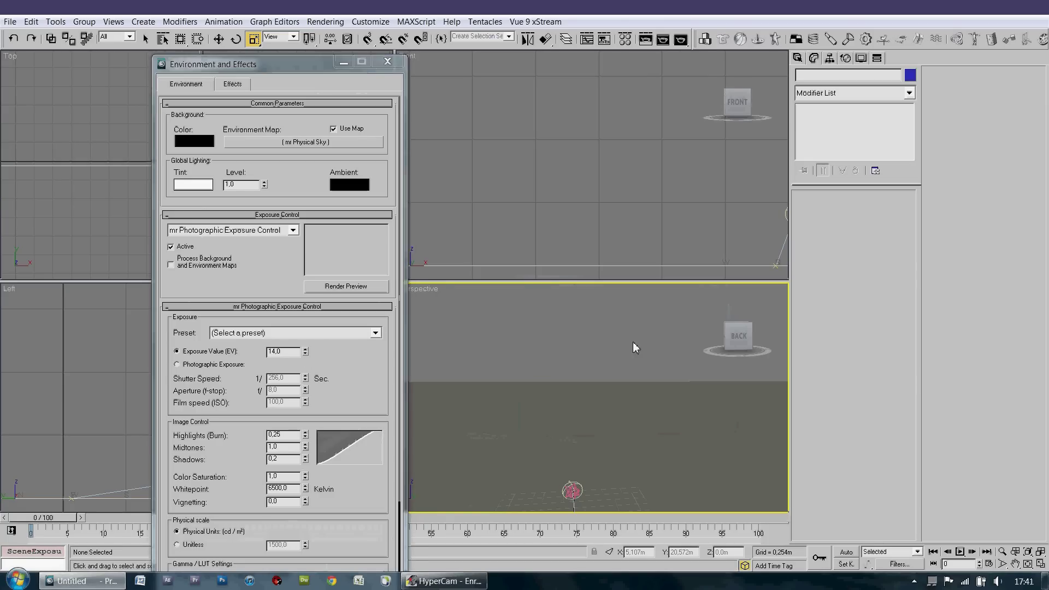
{"action": "left_click", "coordinate": [680, 43]}
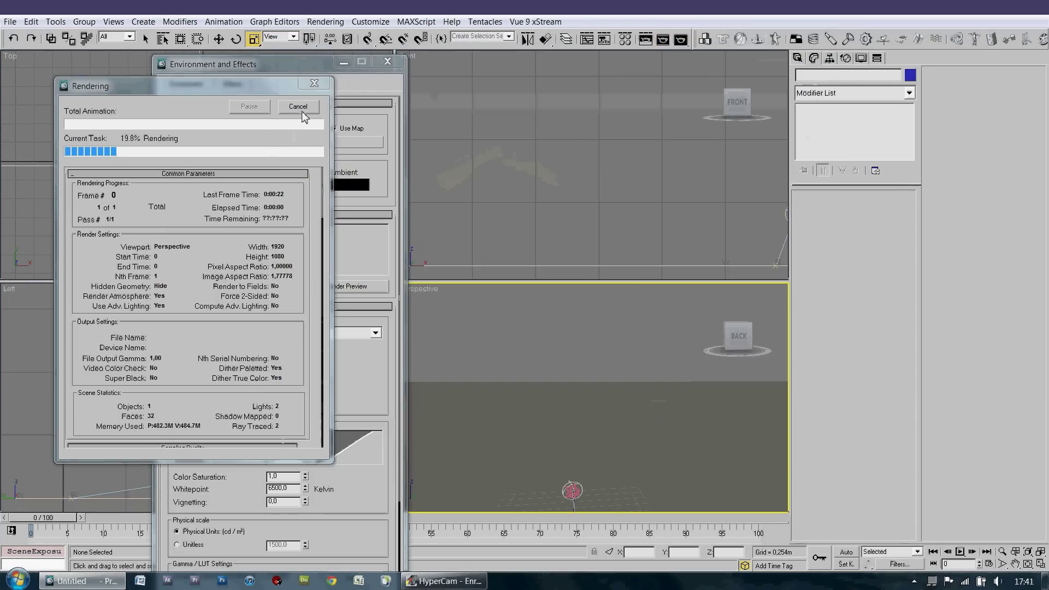
{"action": "left_click", "coordinate": [301, 110]}
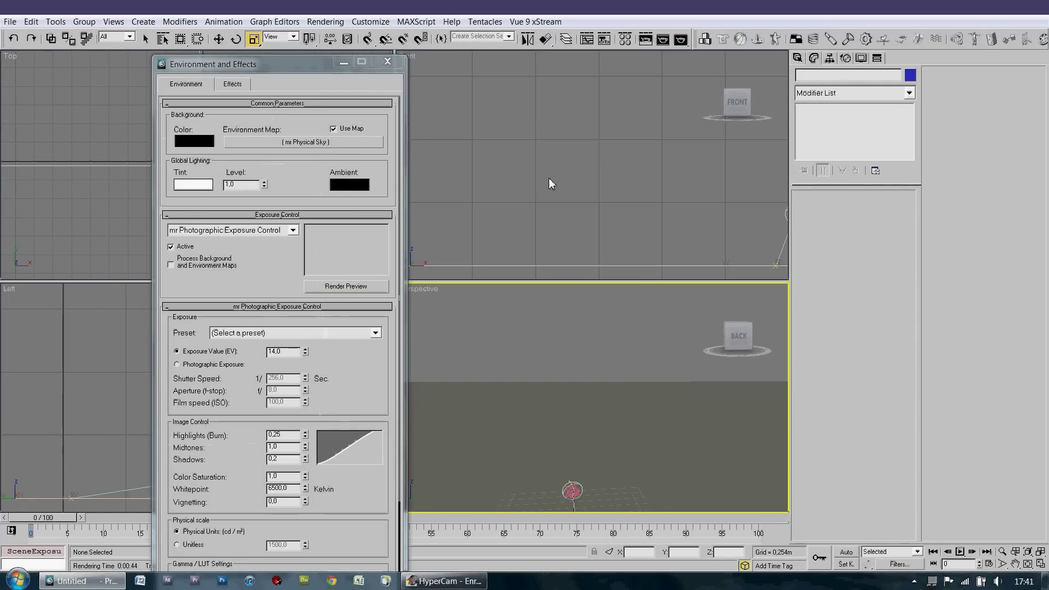
{"action": "left_click", "coordinate": [604, 181]}
Step: Load the mr Physical Sky map into the Material Editor with horizon height -0.1
{"action": "key", "text": "m"}
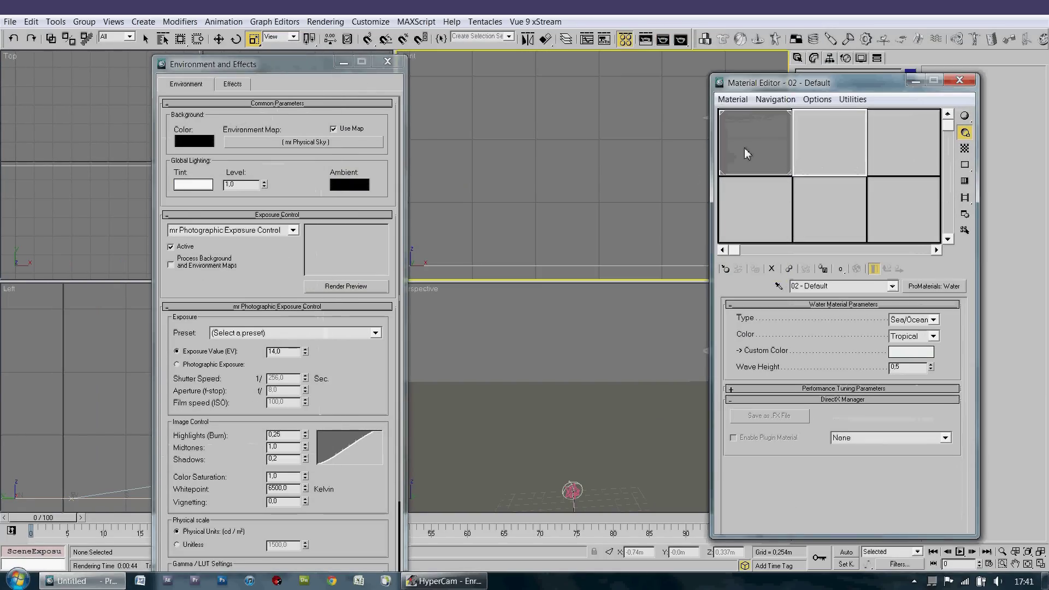
{"action": "left_click", "coordinate": [744, 148]}
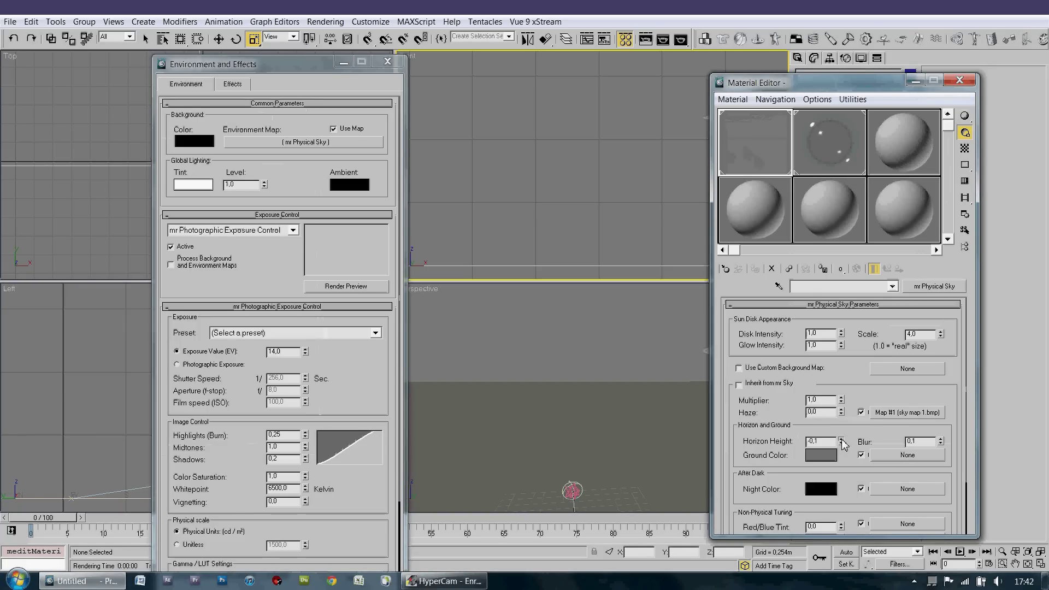
{"action": "left_click", "coordinate": [622, 332]}
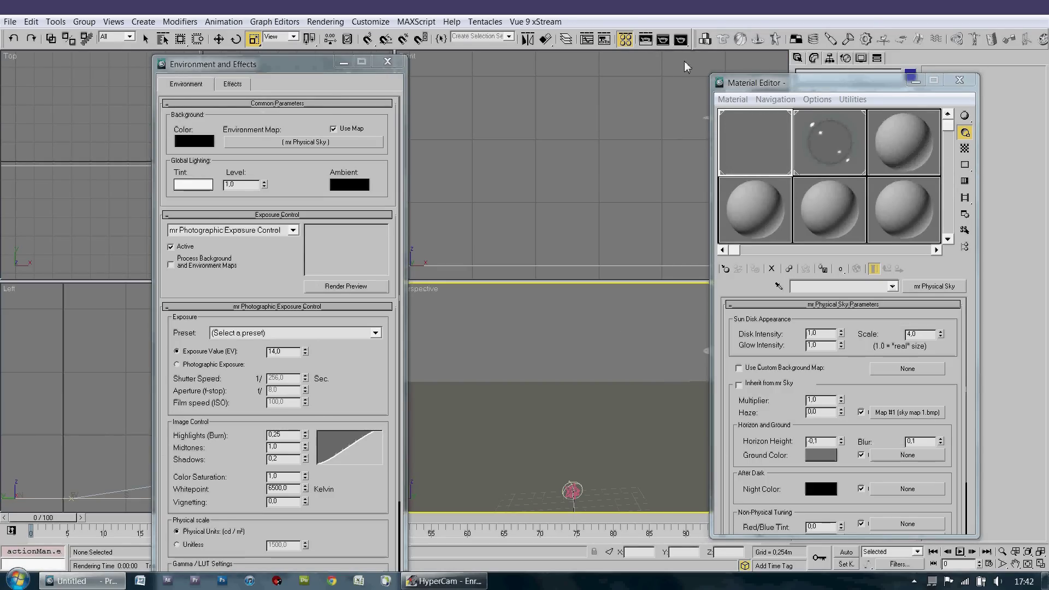
Step: Start the production render of the Perspective view showing the sun over the rippled ocean
{"action": "left_click", "coordinate": [682, 41]}
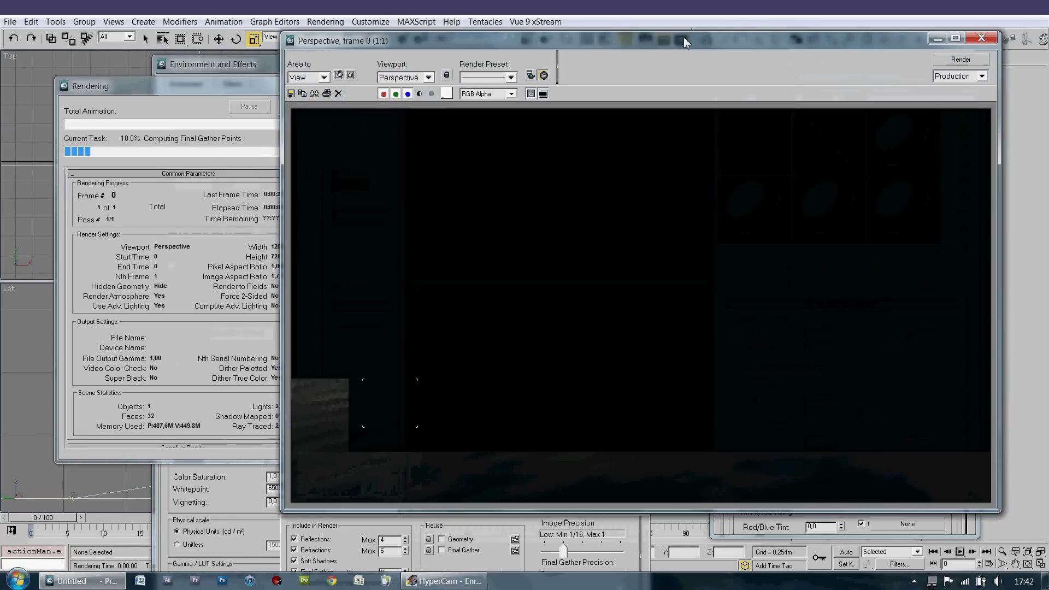